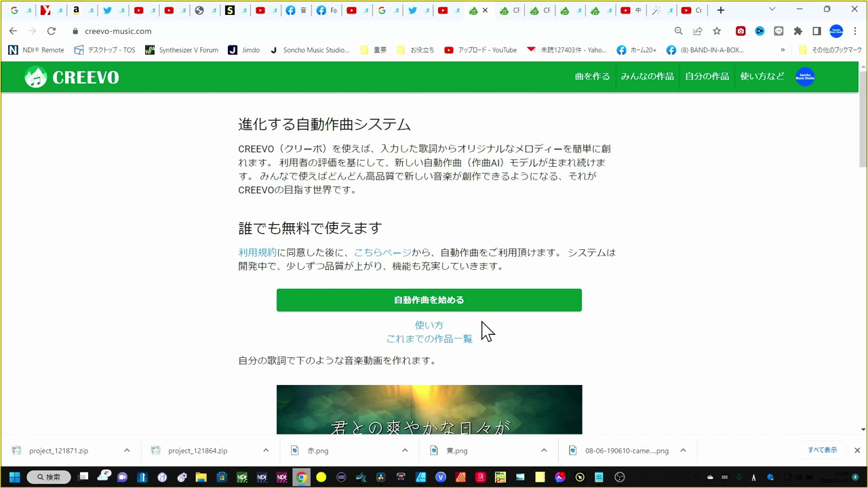
Start automatic composition and enter the lyrics "街の灯り消えたのに / 窓には雪ちらり / 忘れた時数え涙ぐんでた / 今すぐ電話欲しいけど / 無理は言わずに待っているから" on five lines
left_click(434, 302)
left_click(87, 165)
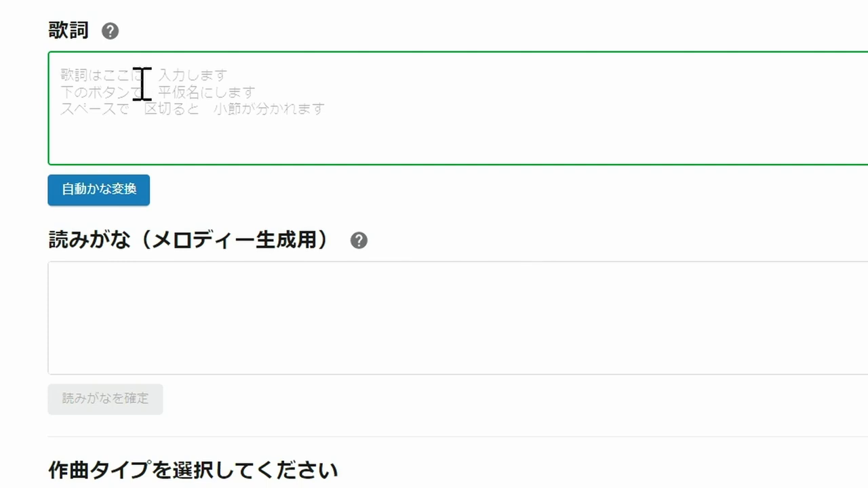
type("街の灯り消えたのに 窓には雪ちらり 忘れた時数え涙ぐんでた 今すぐ電話欲しいけど 無理は言わずに待っているから")
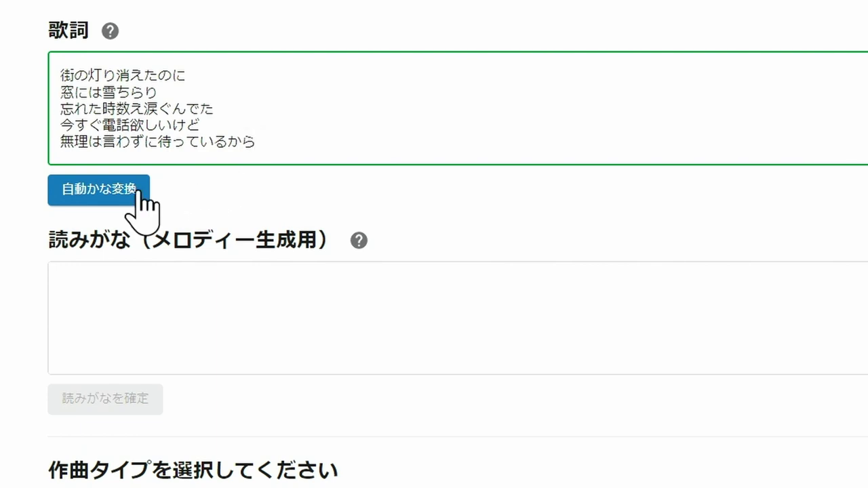
Convert the lyrics to kana automatically and confirm the resulting reading for melody generation
left_click(103, 193)
left_click(101, 193)
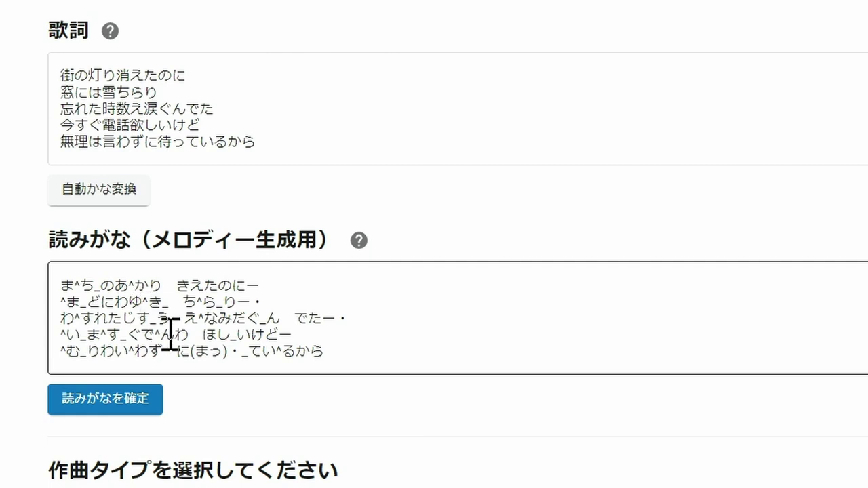
left_click(202, 382)
left_click(198, 366)
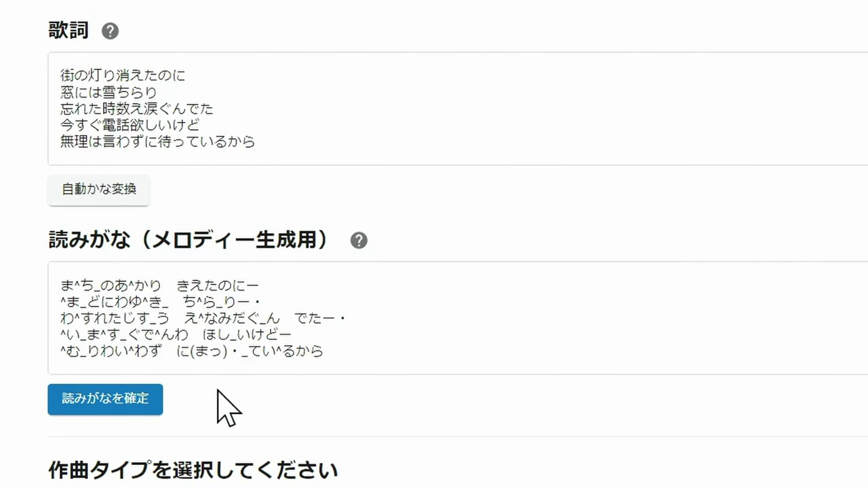
left_click(139, 410)
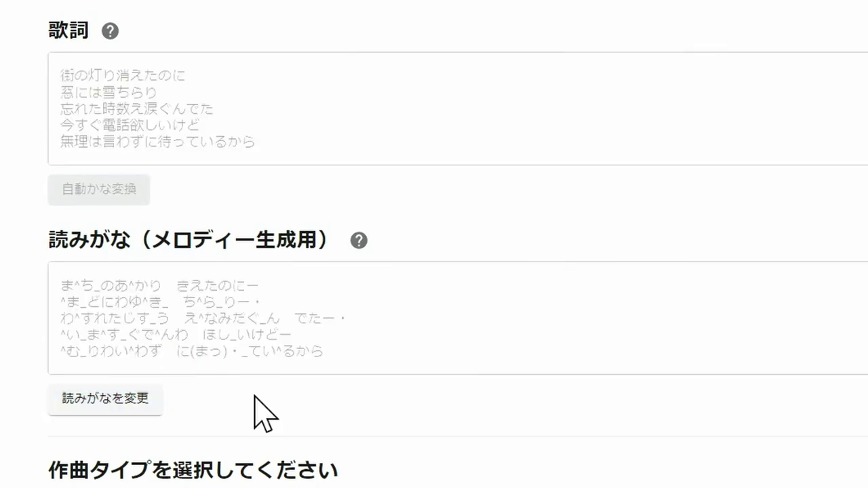
scroll(261, 410, "down", 3)
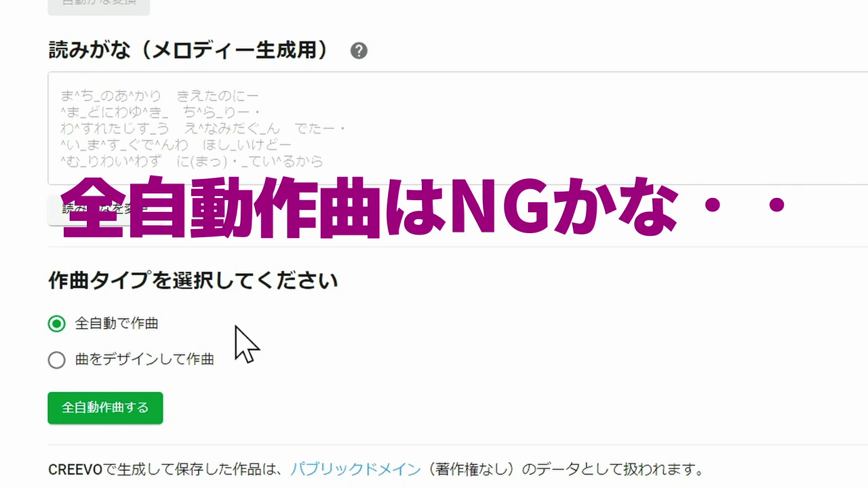
left_click(57, 360)
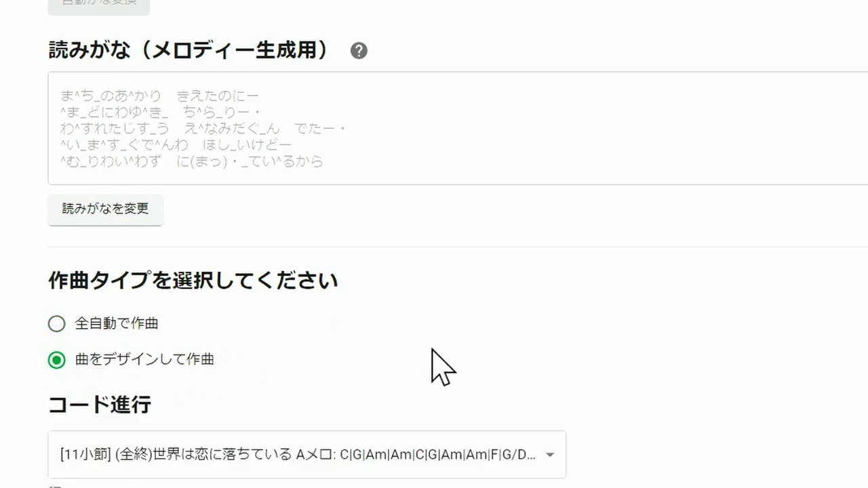
scroll(434, 366, "down", 3)
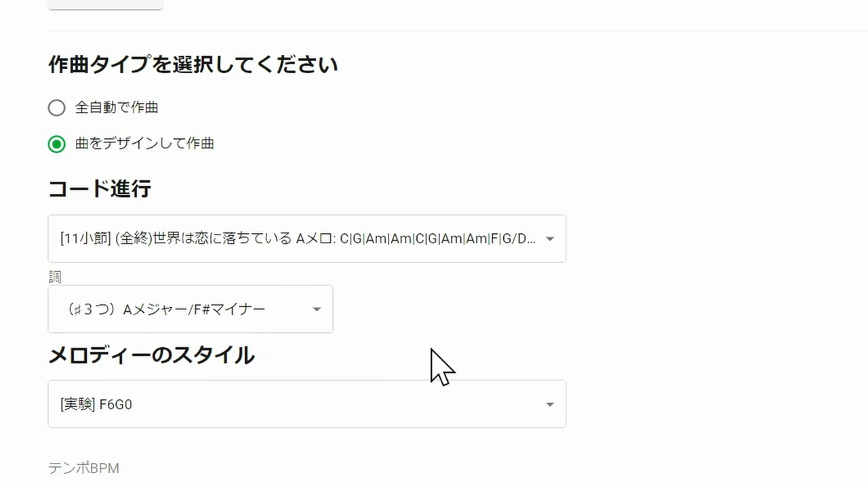
left_click(519, 249)
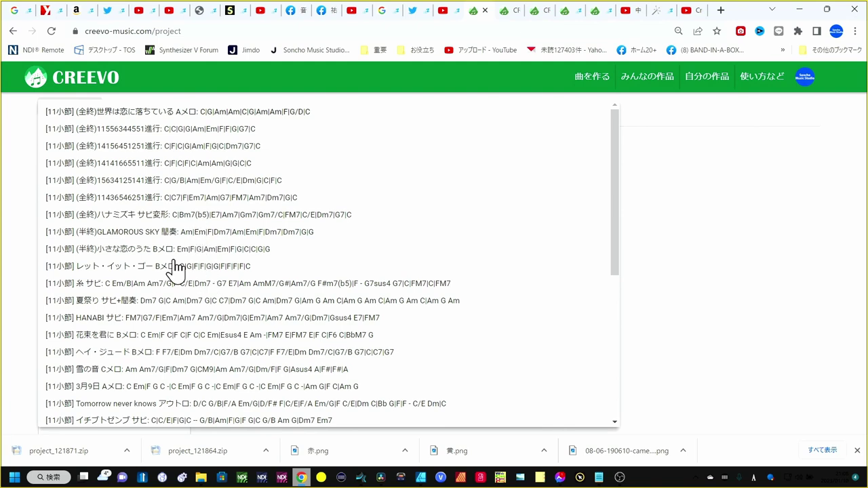
left_click(200, 164)
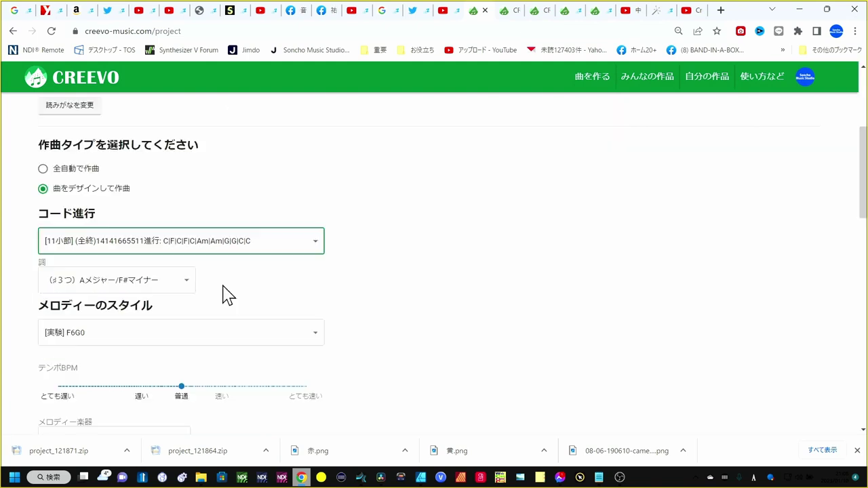
Set the song's key to Cメジャー/Aマイナー and the melody style to [実験] F1G9
scroll(223, 294, "down", 1)
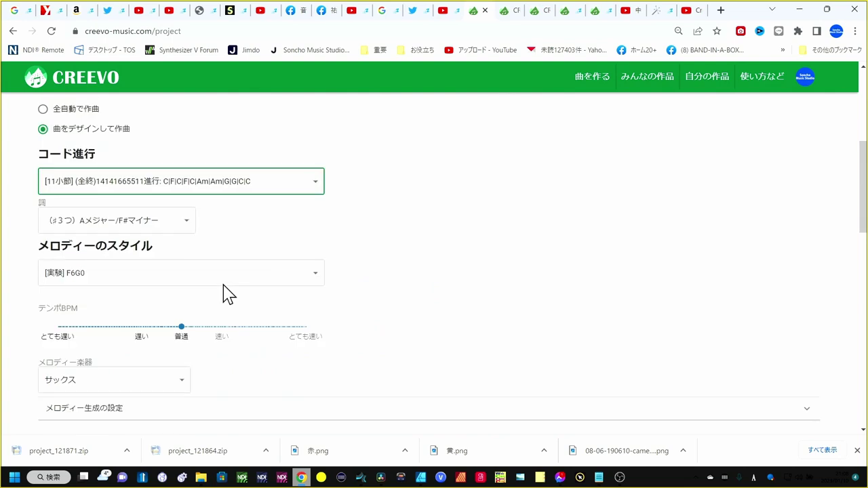
left_click(188, 226)
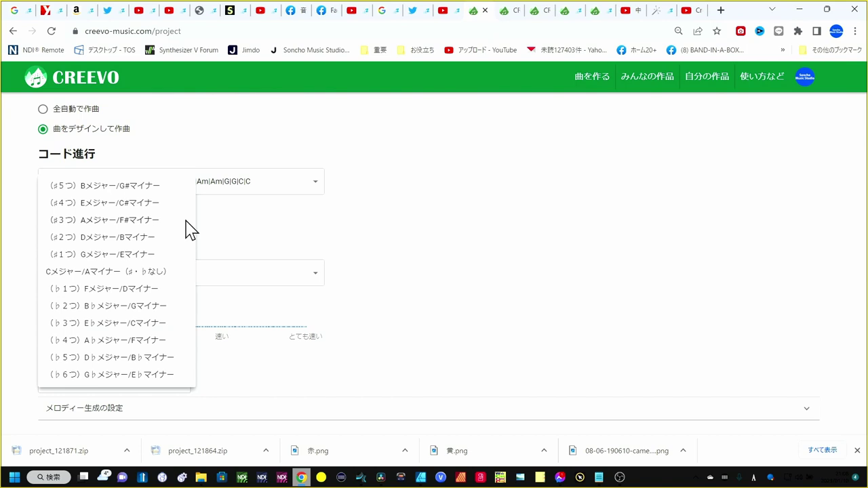
left_click(144, 274)
scroll(242, 246, "down", 1)
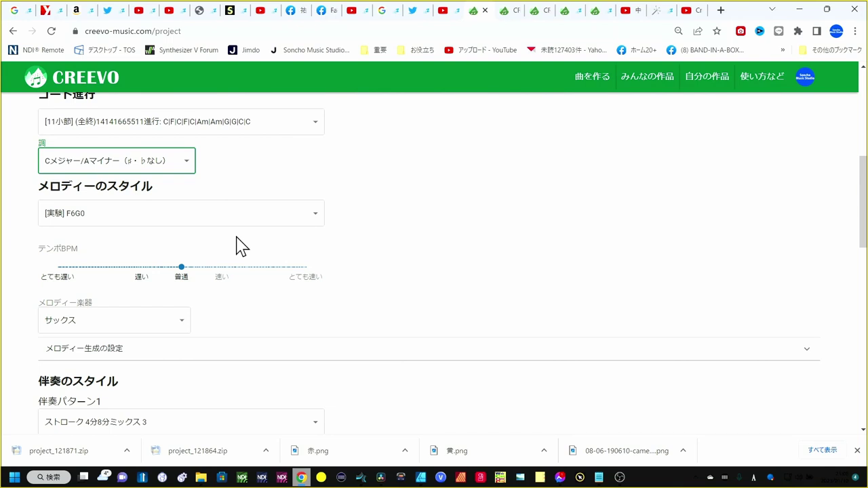
left_click(317, 220)
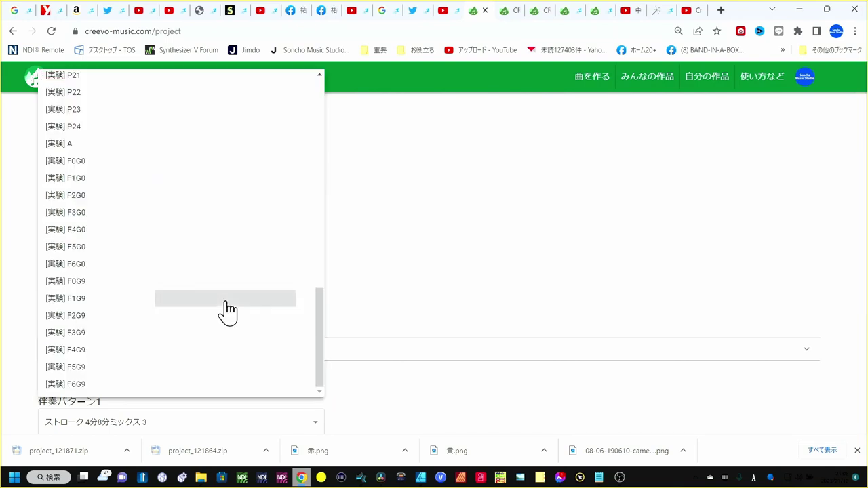
left_click(228, 301)
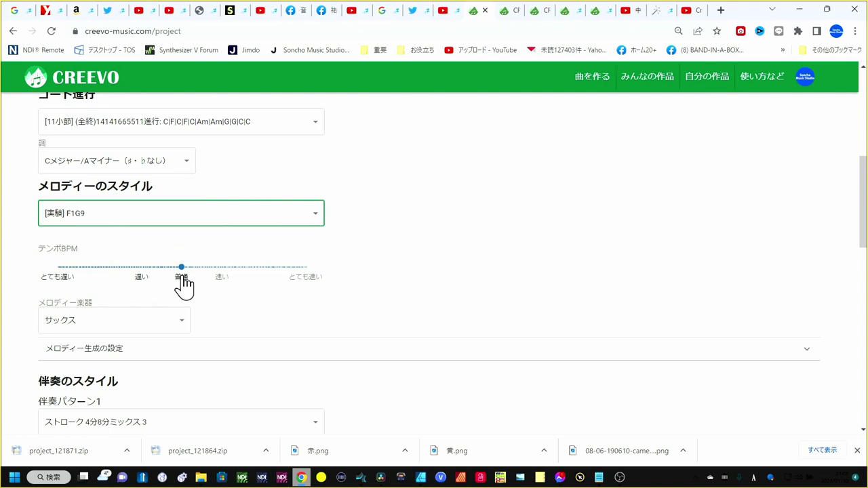
Expand the melody generation settings and review them together with the tempo, melody instrument, accompaniment and drum pattern options
mouse_move(182, 270)
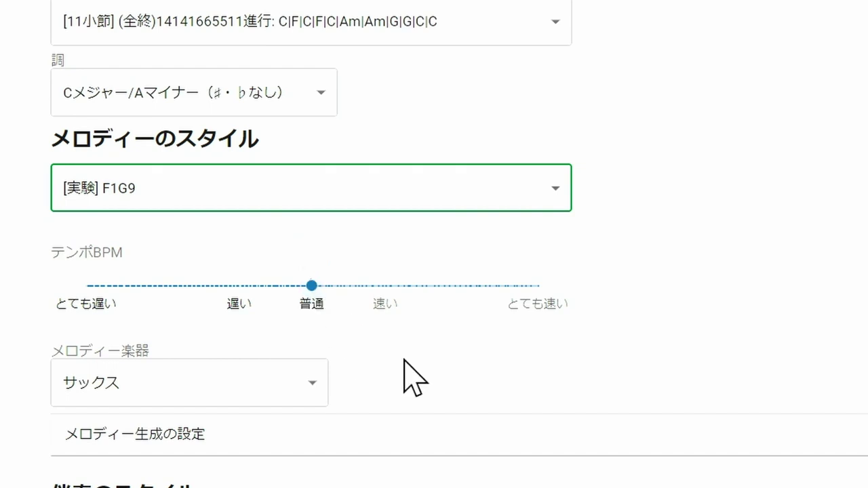
scroll(431, 359, "down", 2)
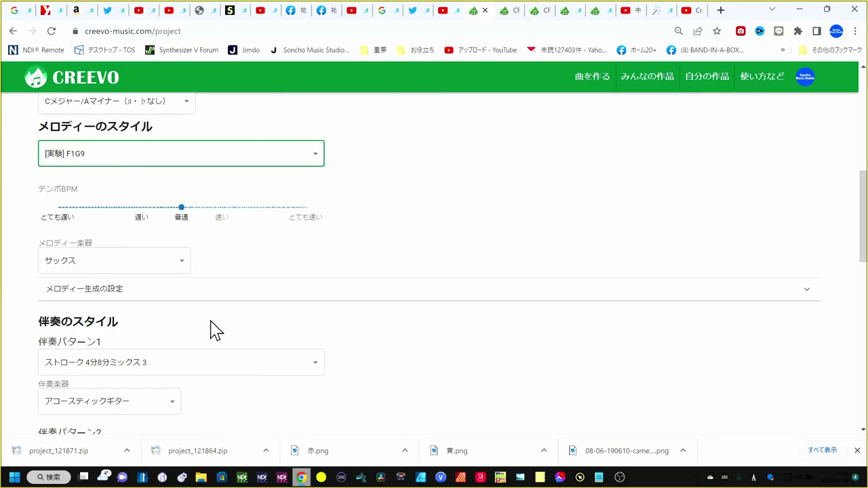
left_click(204, 297)
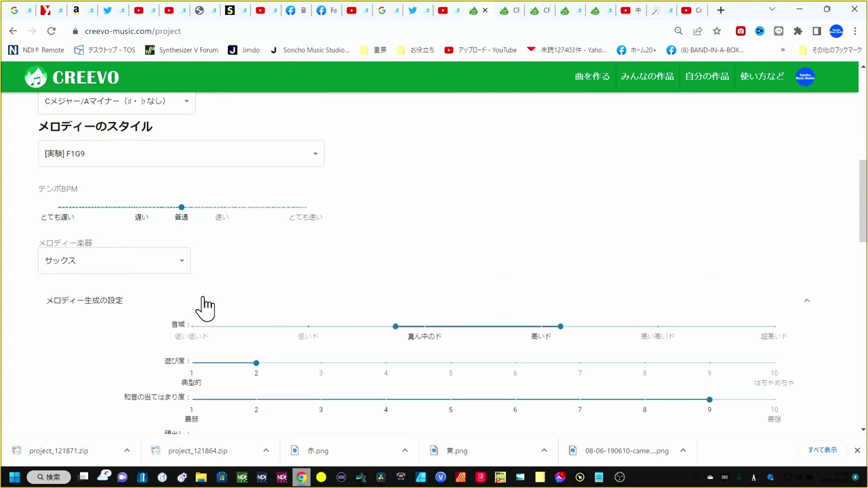
scroll(343, 273, "down", 1)
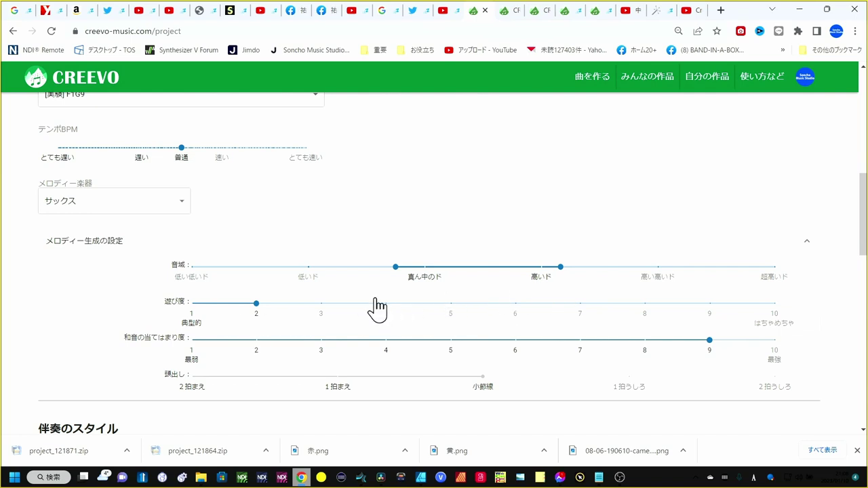
scroll(332, 303, "down", 1)
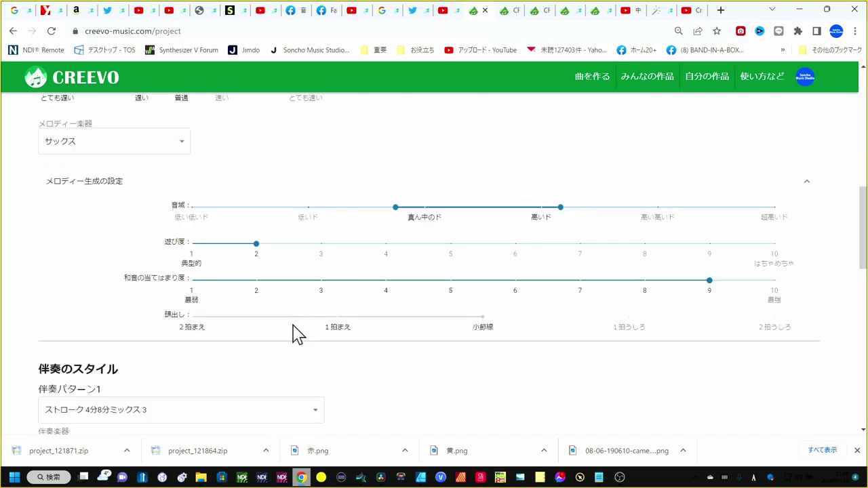
scroll(298, 332, "down", 1)
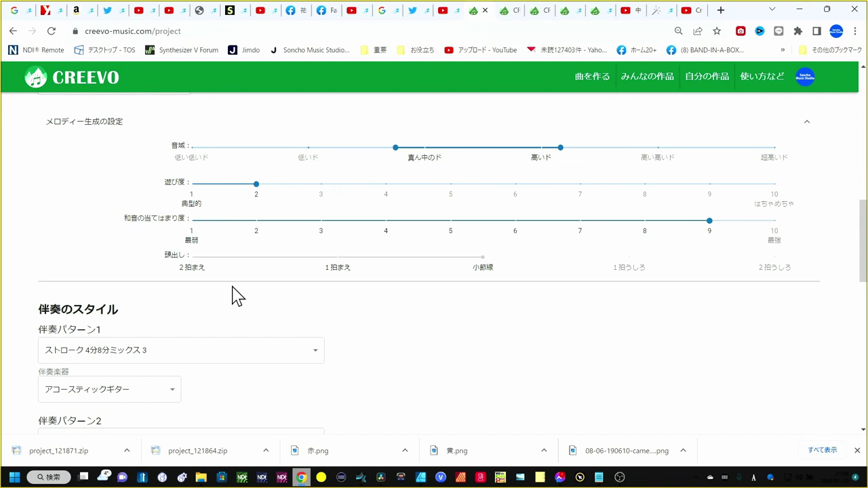
scroll(232, 296, "down", 1)
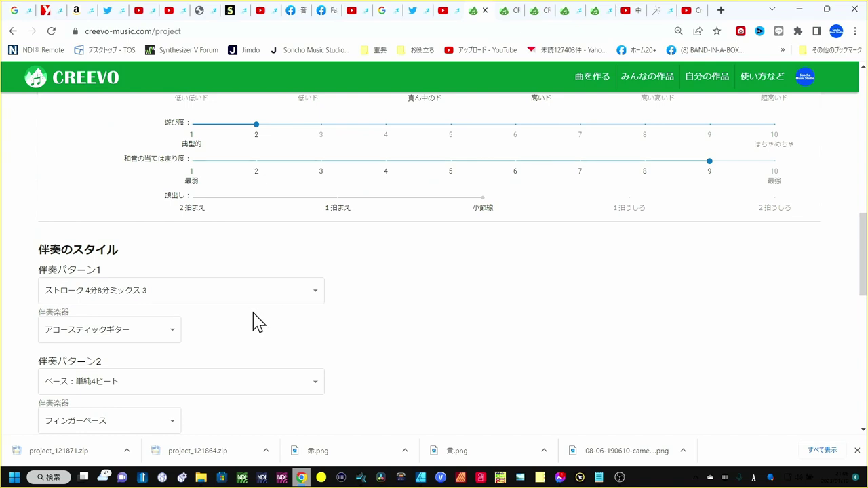
scroll(208, 326, "down", 2)
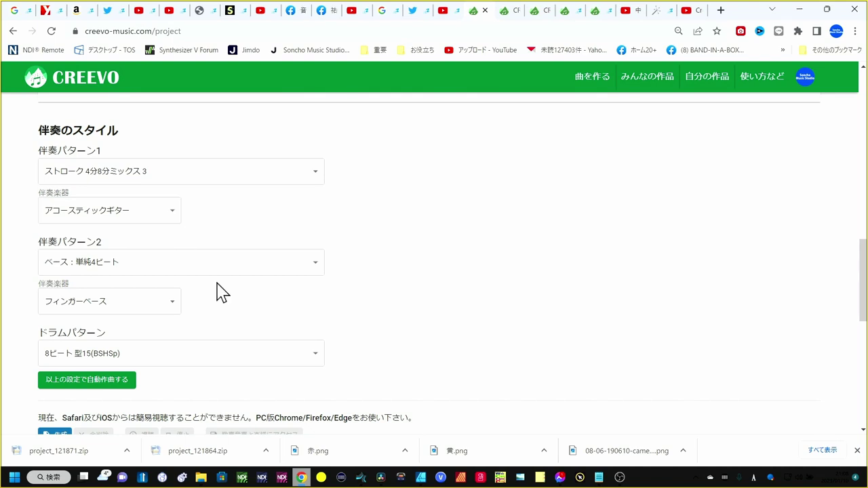
scroll(217, 291, "down", 1)
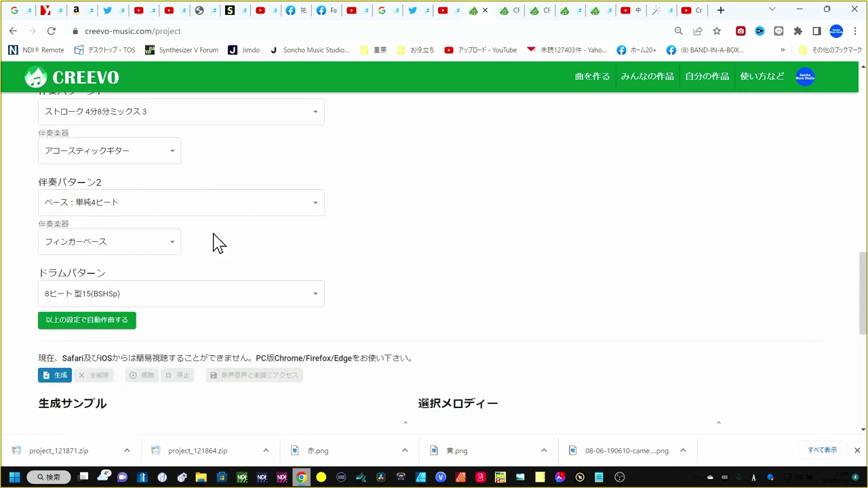
Compose the song automatically with the current settings under the title 街の灯り消えたのに７ and return to the composition page
scroll(198, 252, "down", 1)
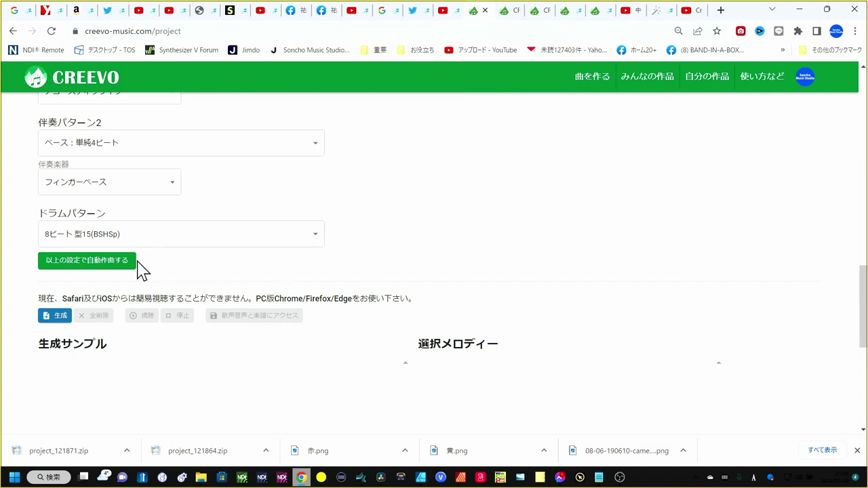
left_click(109, 262)
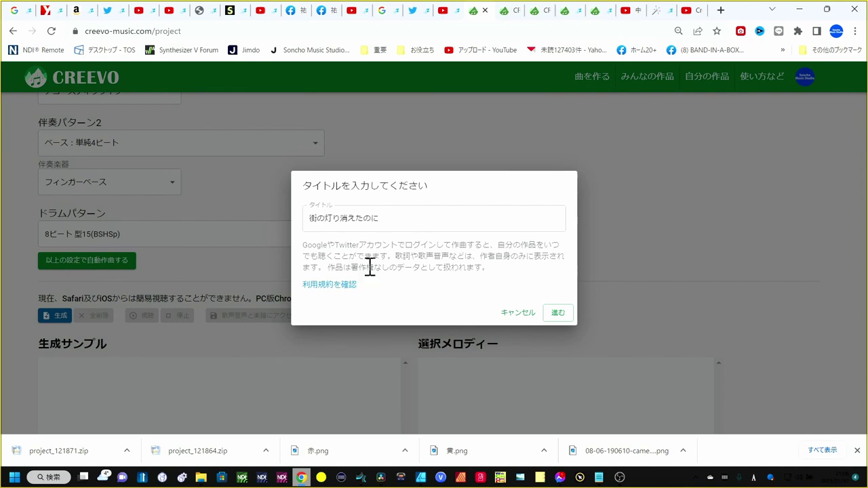
left_click(391, 221)
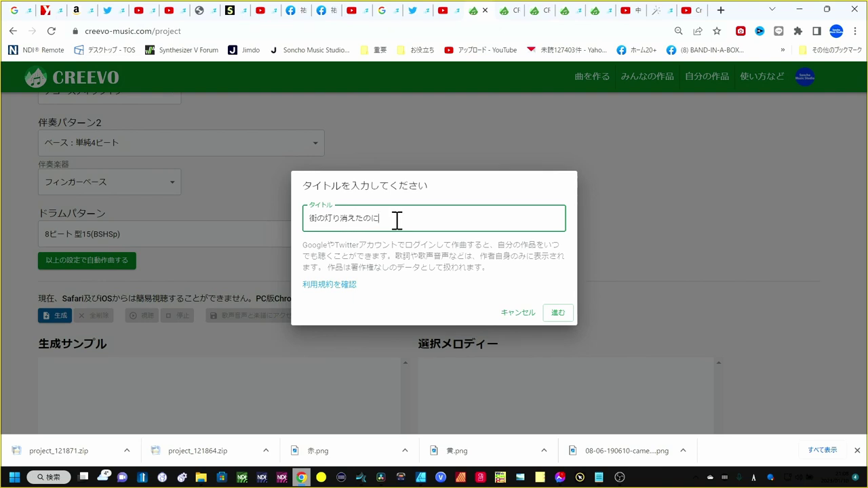
type("7")
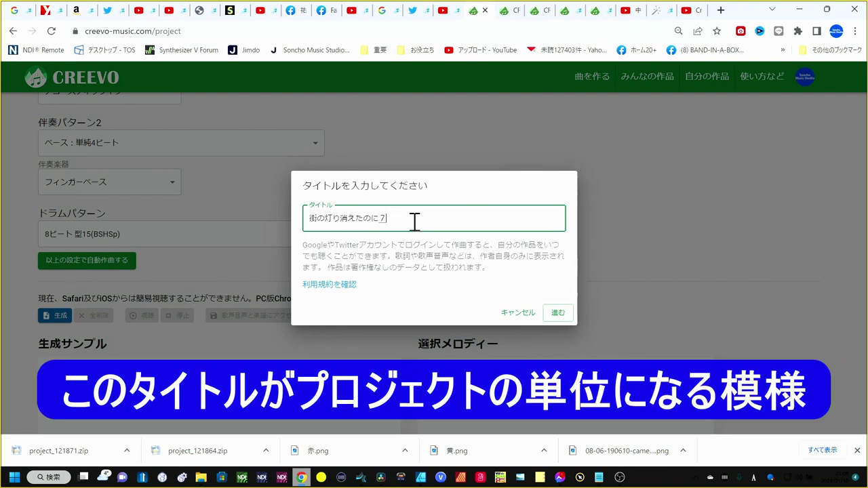
key("Return")
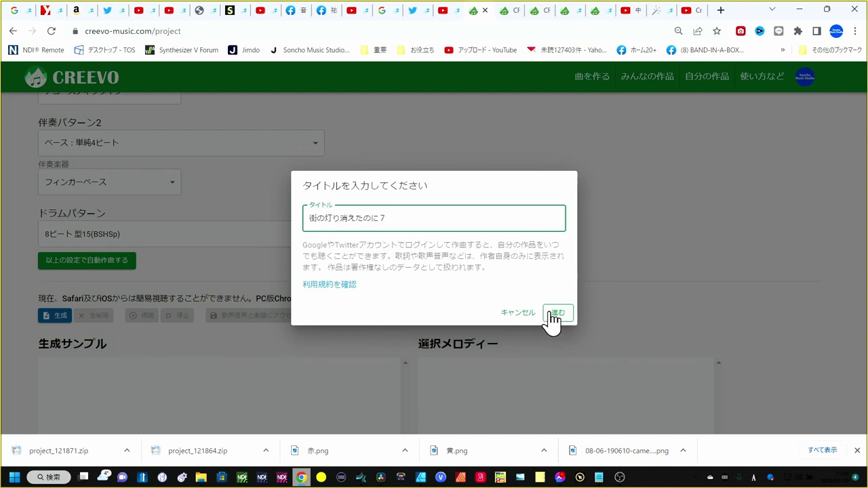
left_click(553, 315)
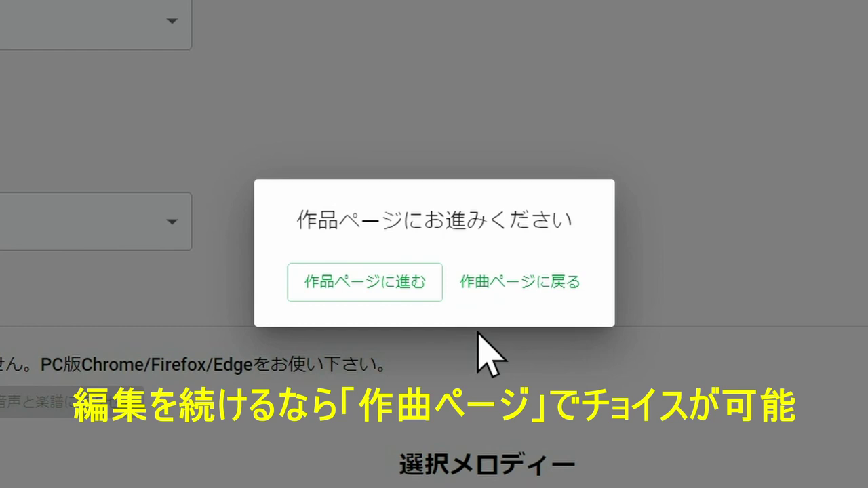
left_click(497, 284)
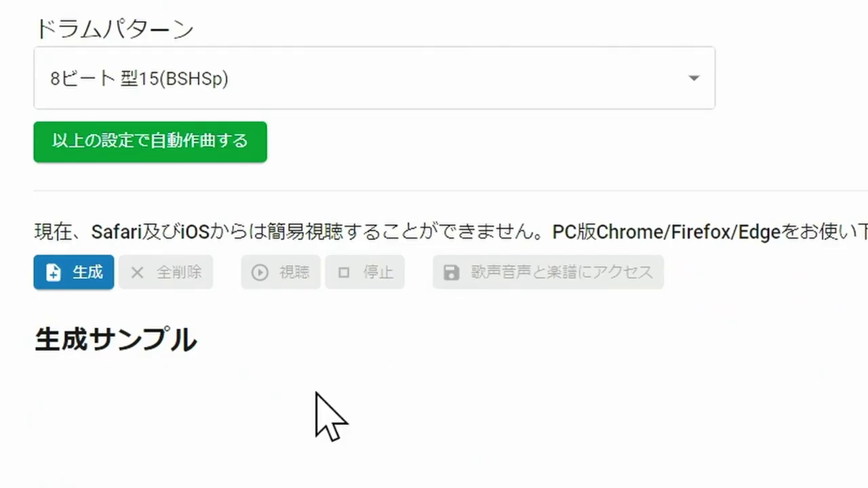
Generate a set of melody samples and play back the first sample's melody
left_click(86, 277)
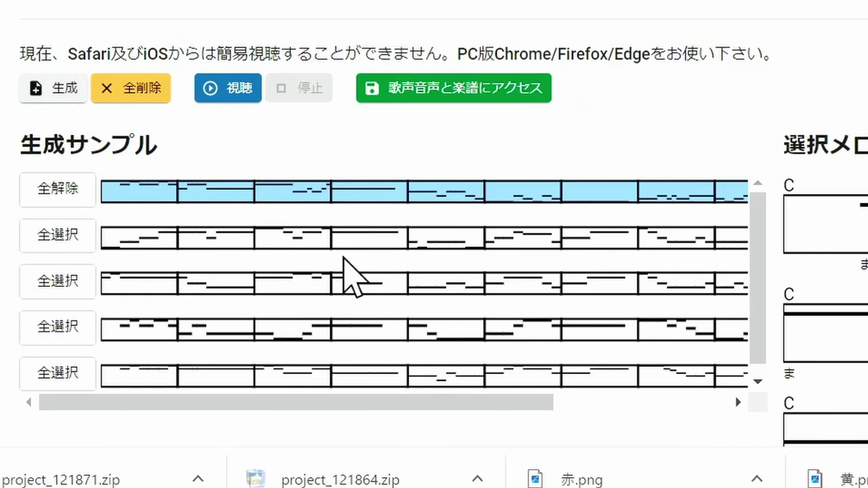
scroll(341, 255, "down", 1)
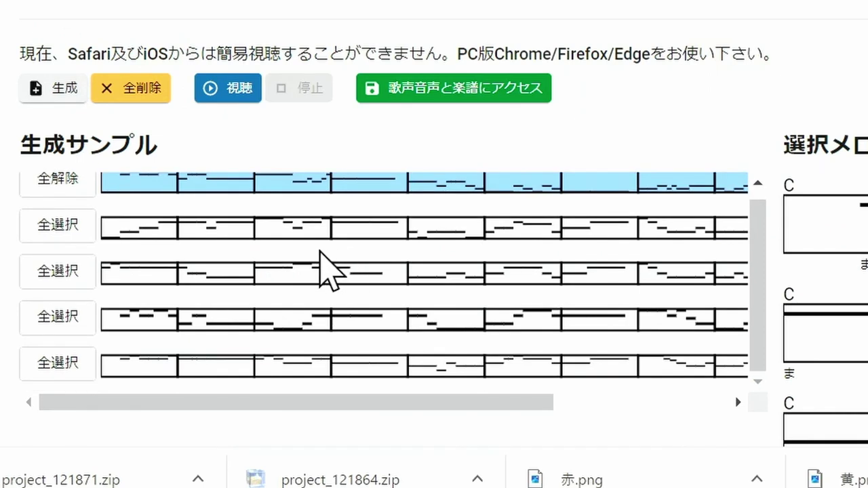
scroll(320, 251, "up", 1)
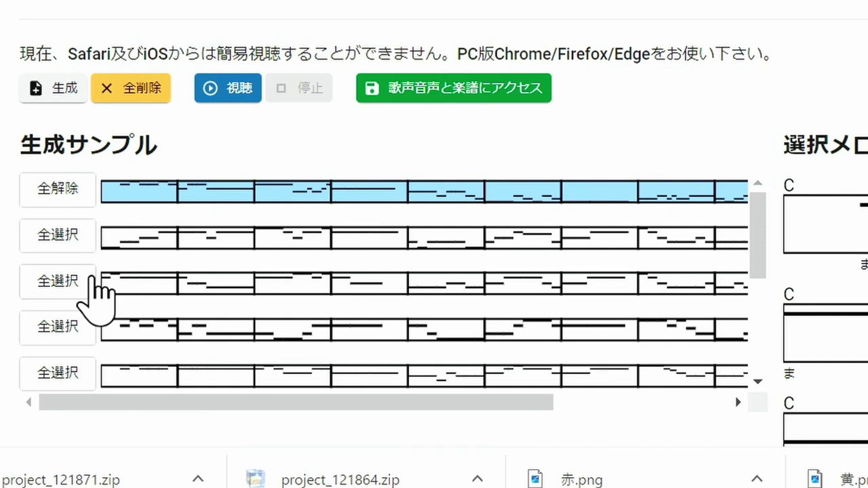
left_click(228, 94)
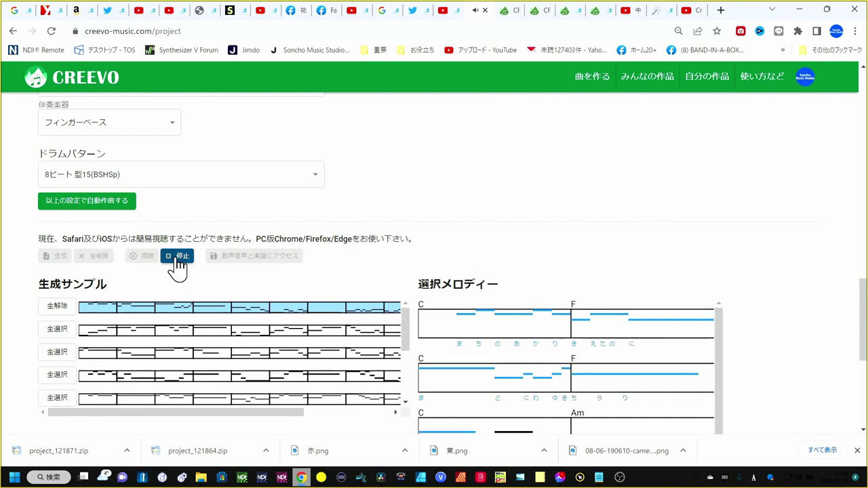
Stop the first sample's playback, select the third generated melody sample and listen to it to the end
left_click(174, 258)
scroll(122, 301, "down", 1)
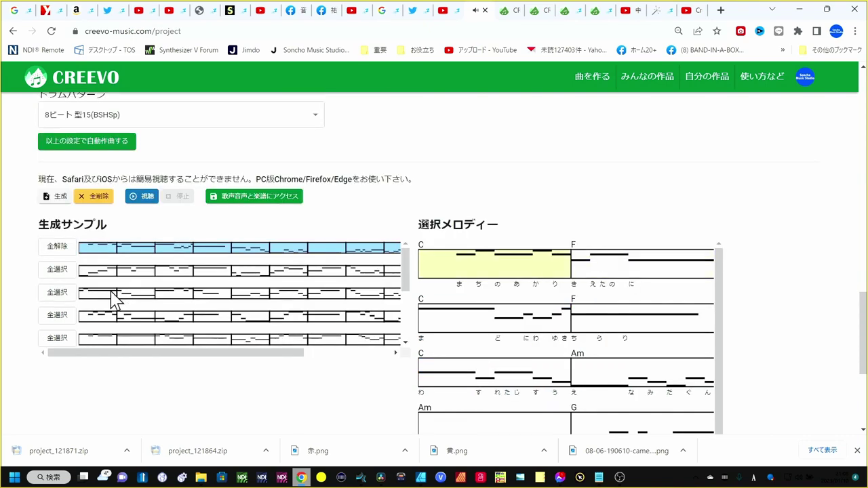
left_click(61, 293)
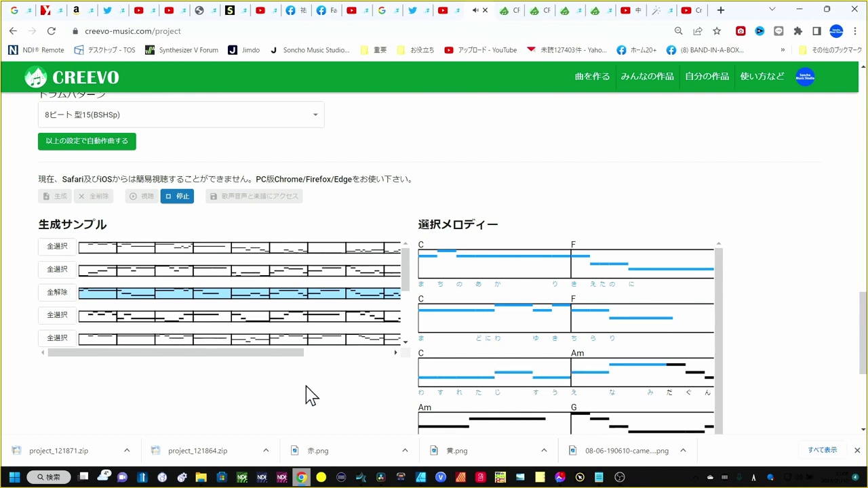
scroll(305, 396, "down", 1)
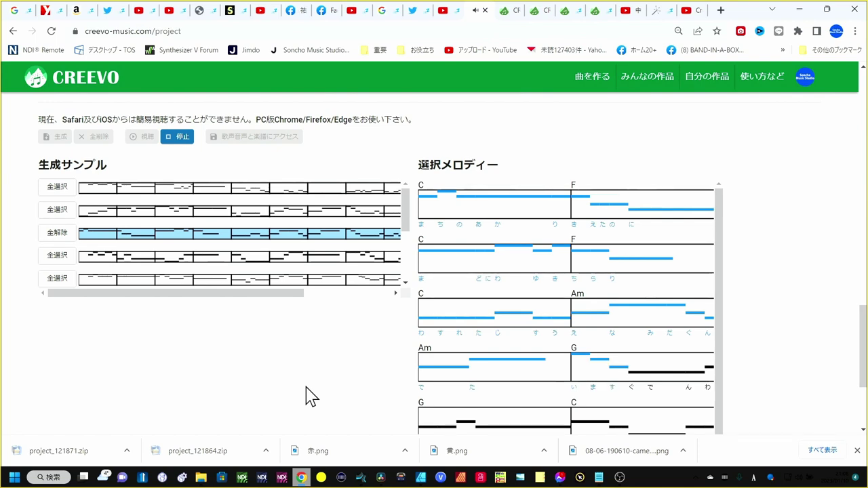
scroll(305, 395, "down", 1)
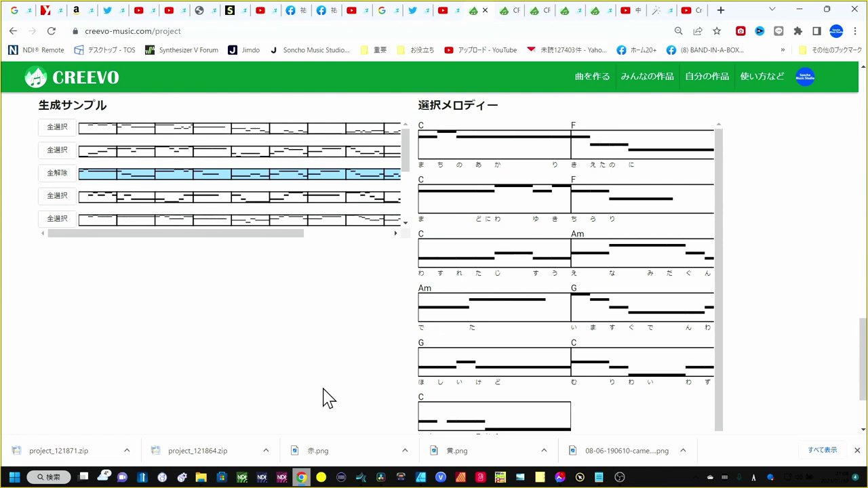
Change the melody style to サザンオールスターズ 風
scroll(323, 397, "up", 3)
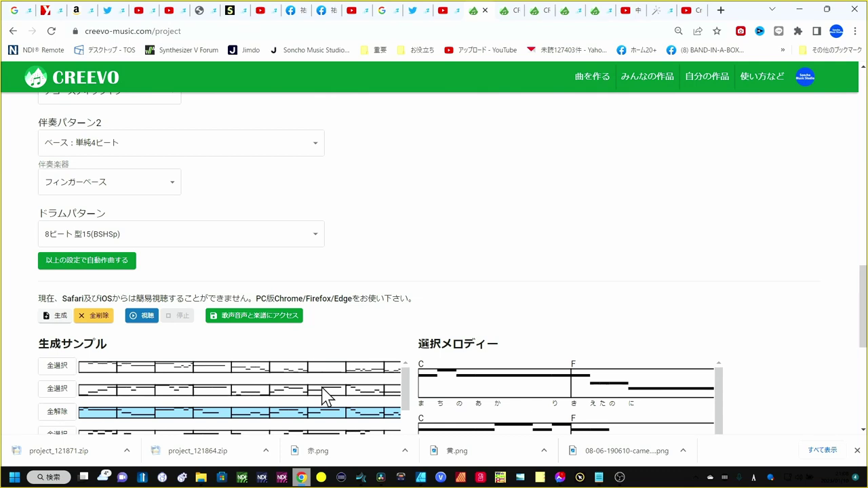
scroll(245, 411, "up", 2)
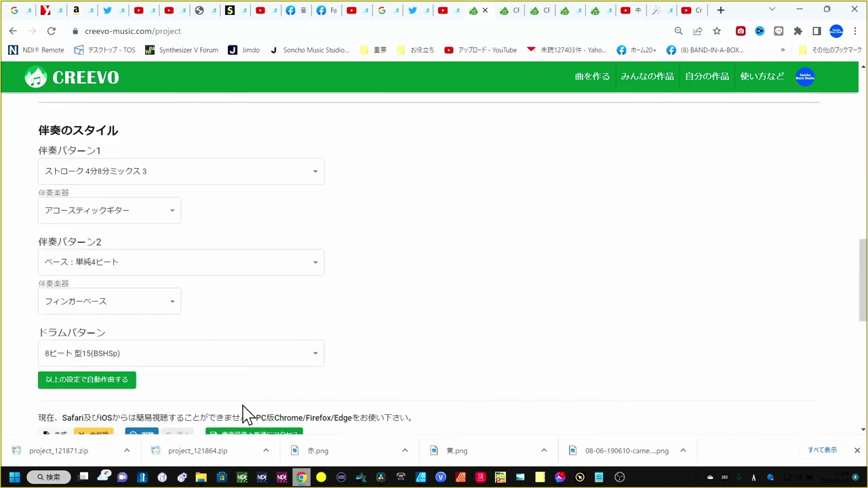
scroll(246, 411, "up", 5)
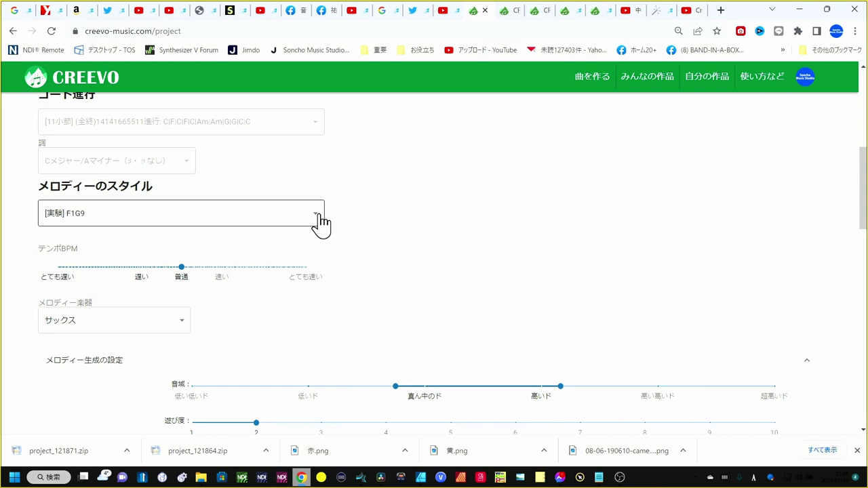
left_click(317, 215)
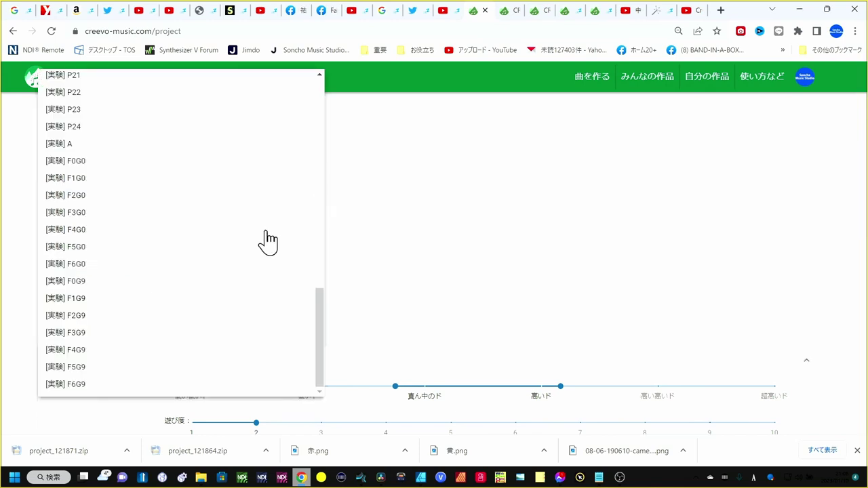
left_click(157, 350)
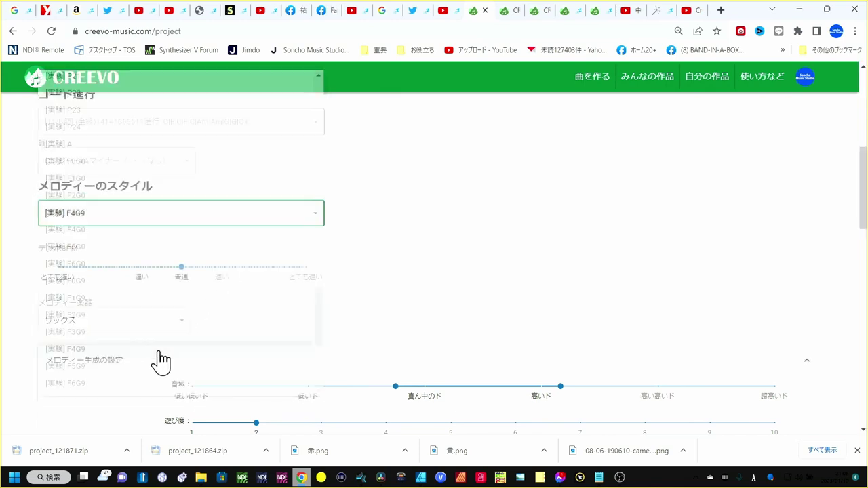
left_click(293, 218)
scroll(297, 229, "up", 8)
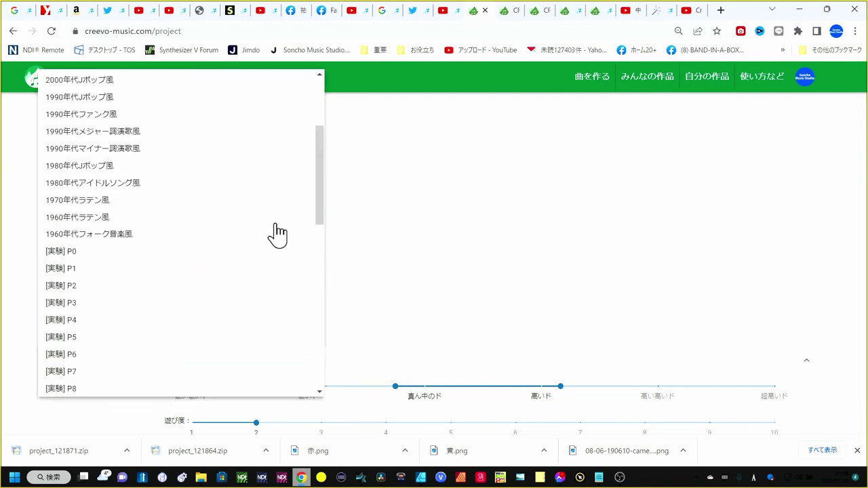
scroll(275, 240, "up", 3)
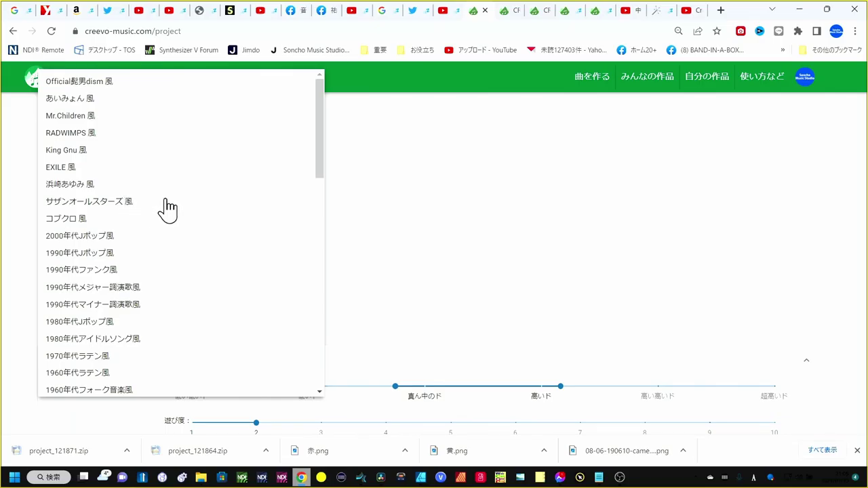
scroll(381, 248, "down", 2)
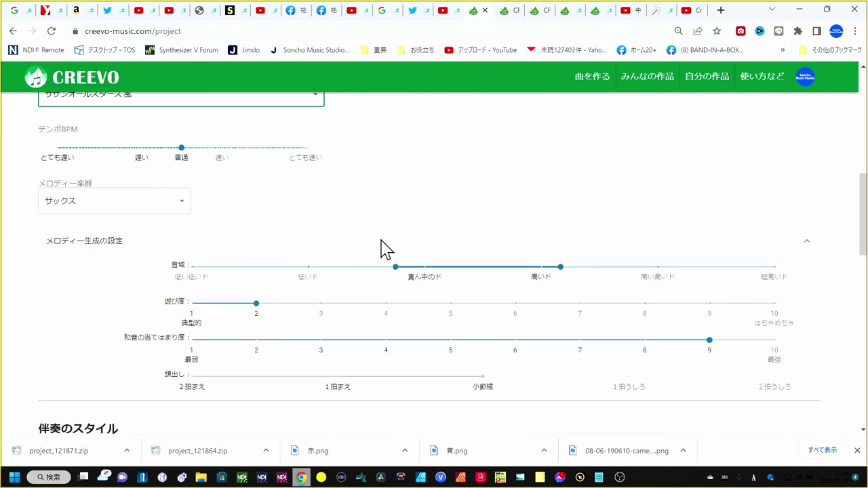
Compose the song automatically with the current settings under the title 街の灯り消えたのに7 and return to the composition page
scroll(281, 236, "down", 4)
scroll(254, 236, "down", 3)
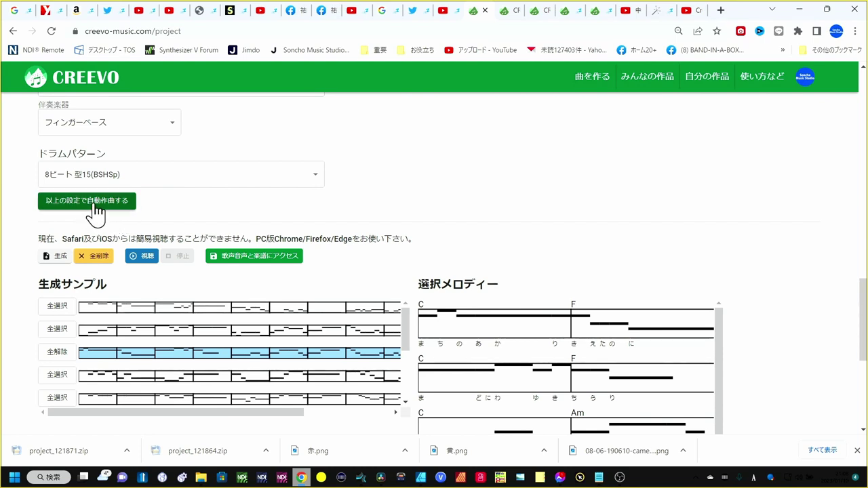
left_click(96, 207)
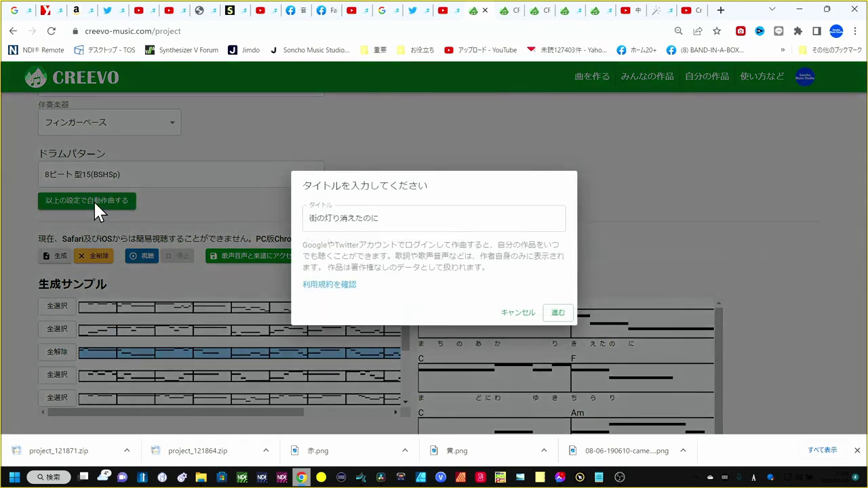
left_click(393, 221)
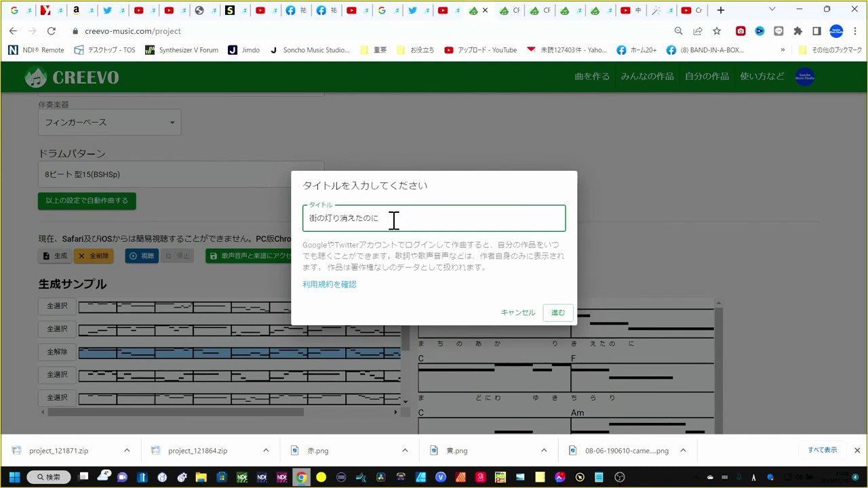
type("7")
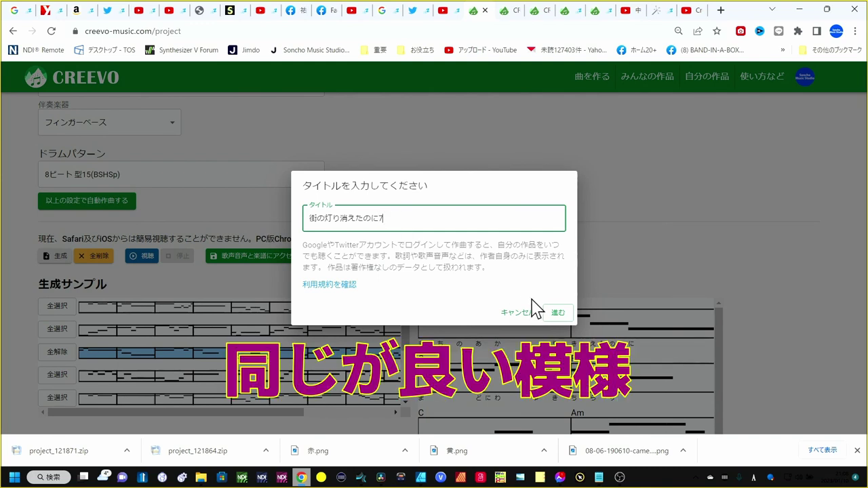
left_click(554, 313)
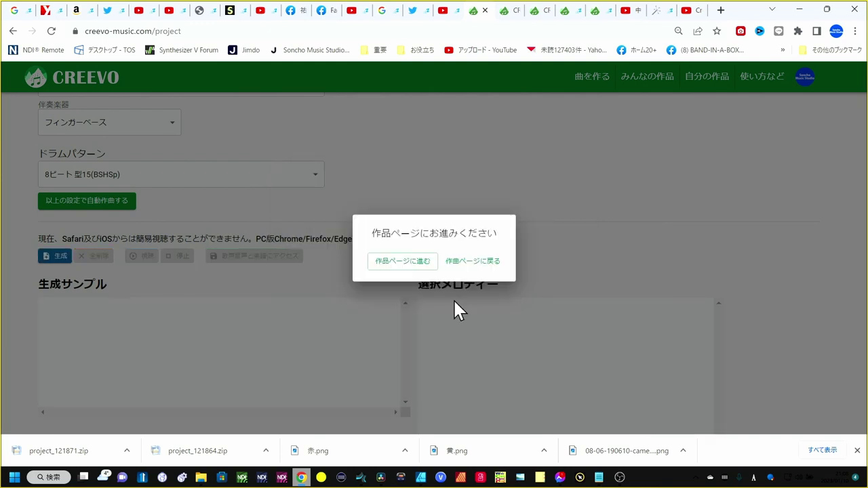
left_click(472, 265)
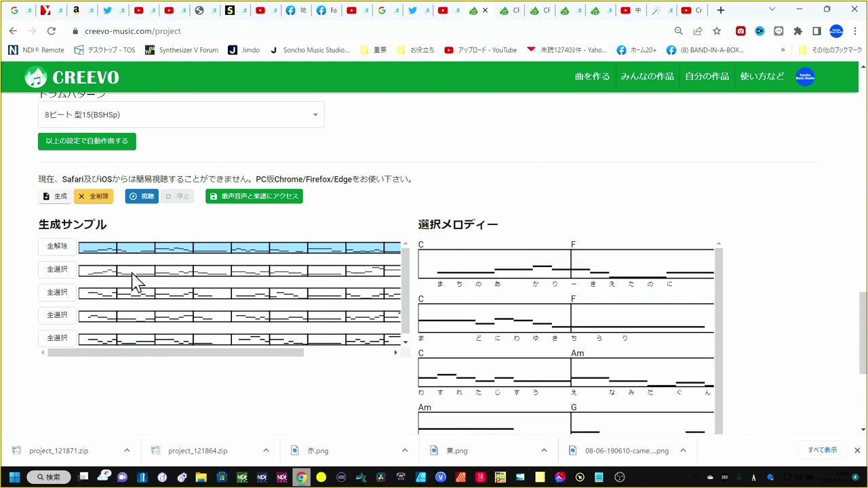
Play back the first generated melody sample, and select and play the whole fourth sample
left_click(147, 197)
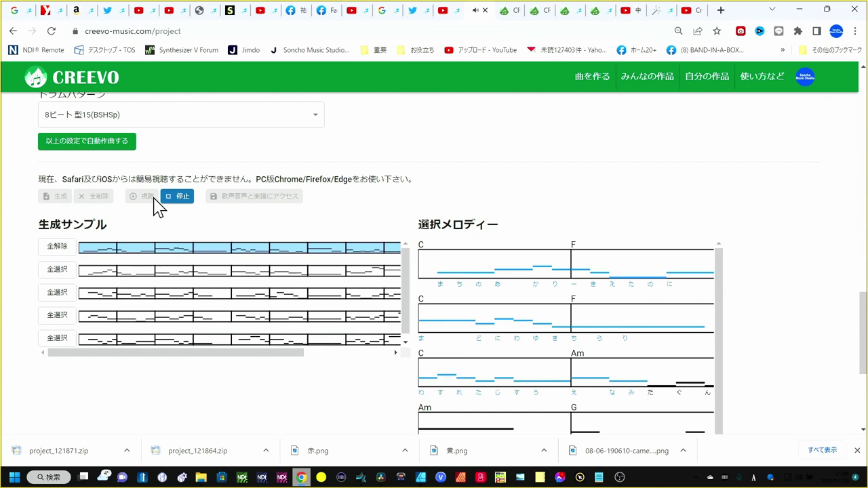
scroll(310, 217, "down", 1)
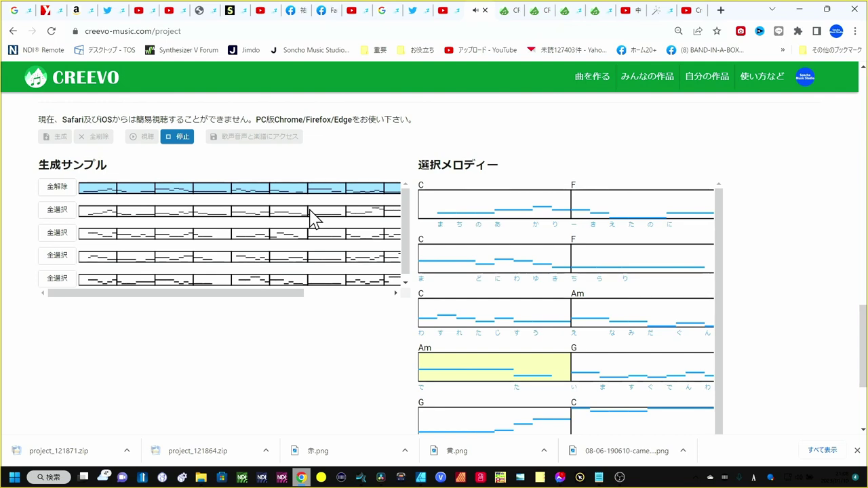
scroll(324, 243, "down", 1)
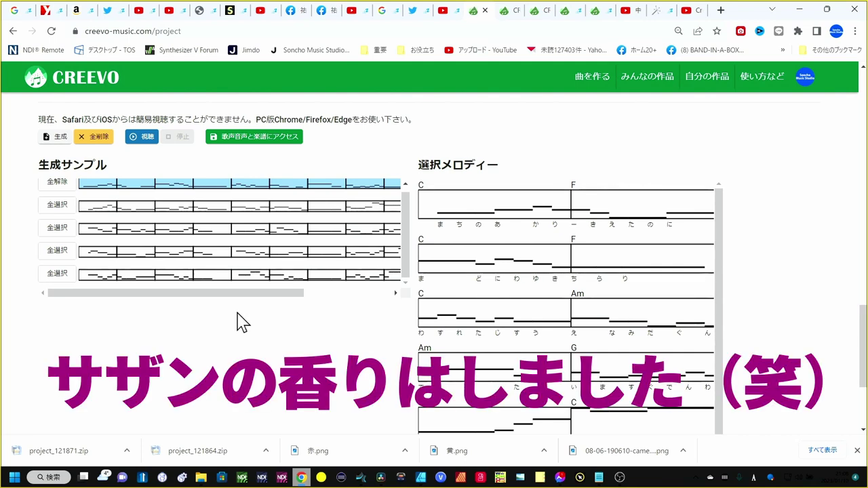
left_click(65, 255)
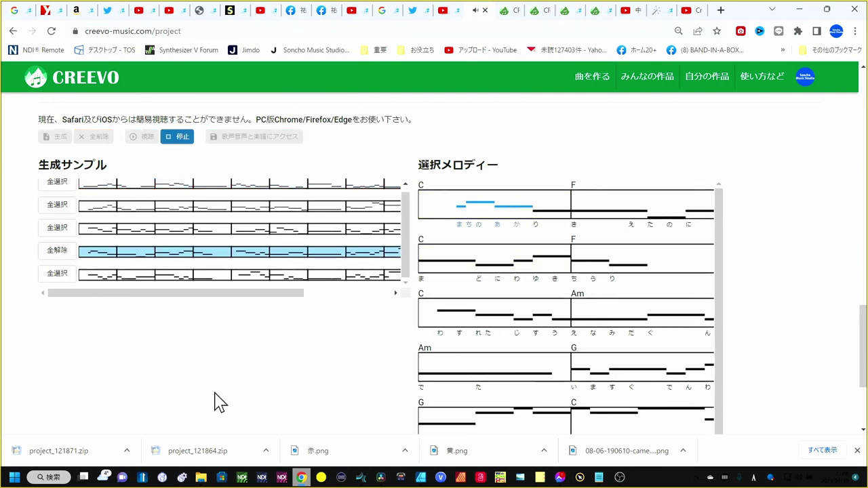
scroll(219, 405, "down", 1)
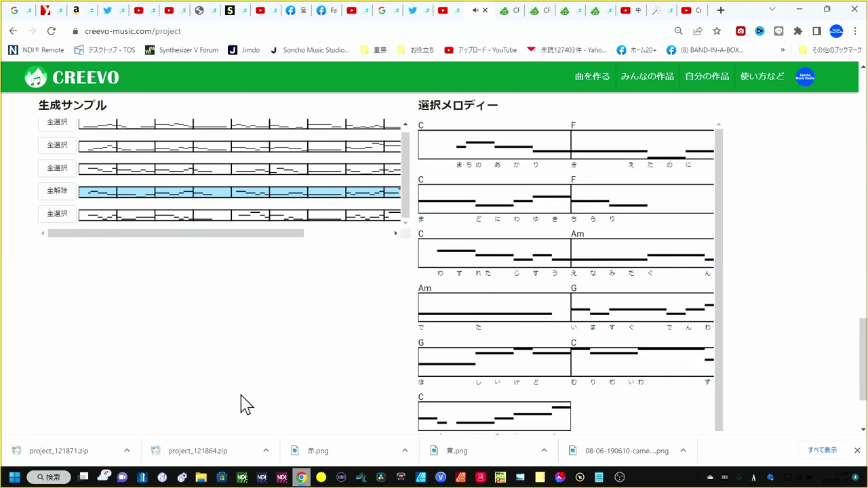
Request the singing voice and score for the selected melody under the title 街の灯り消えたのに8 and open its work page
scroll(246, 404, "up", 2)
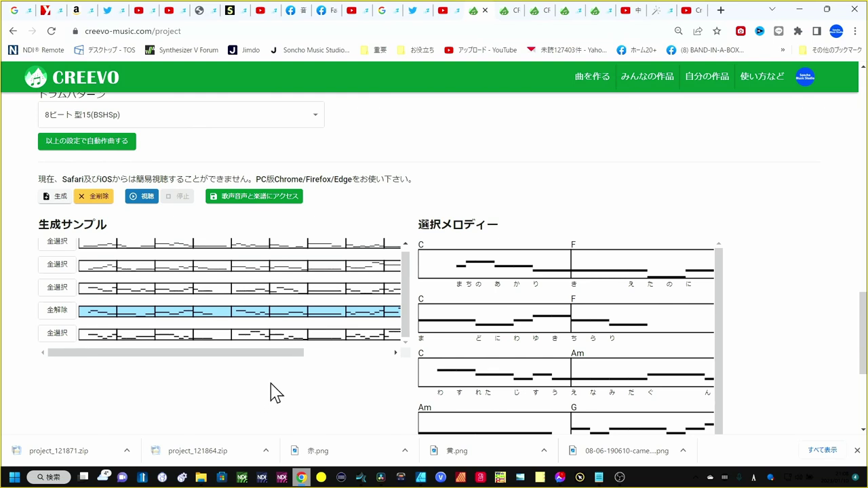
left_click(270, 200)
left_click(404, 218)
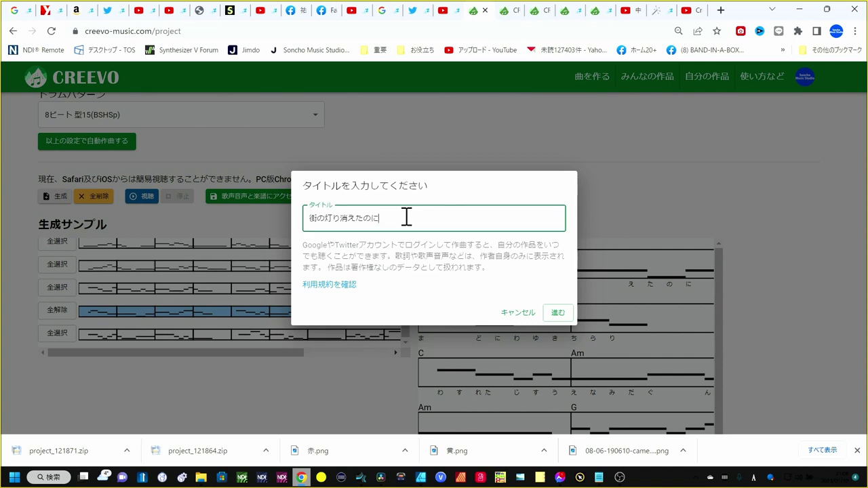
type("8")
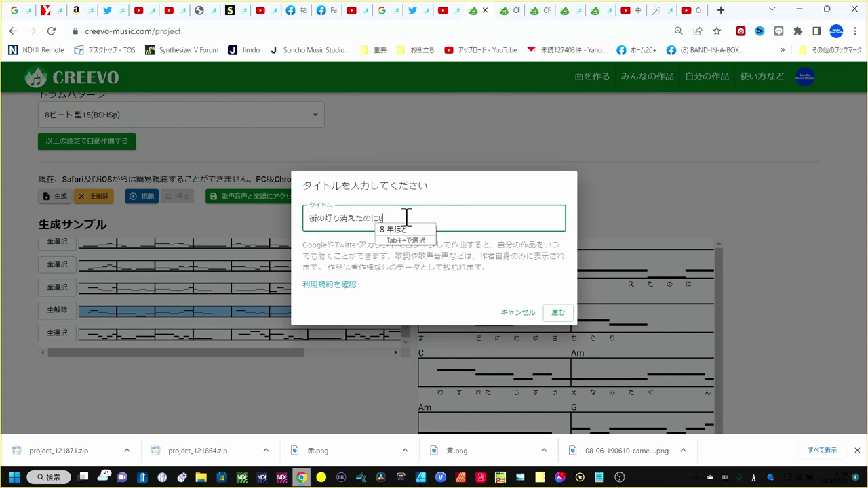
key("Return")
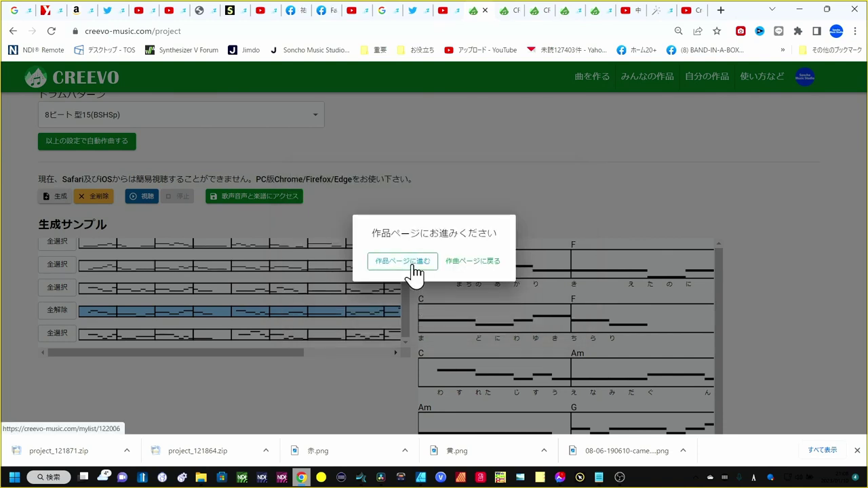
left_click(413, 264)
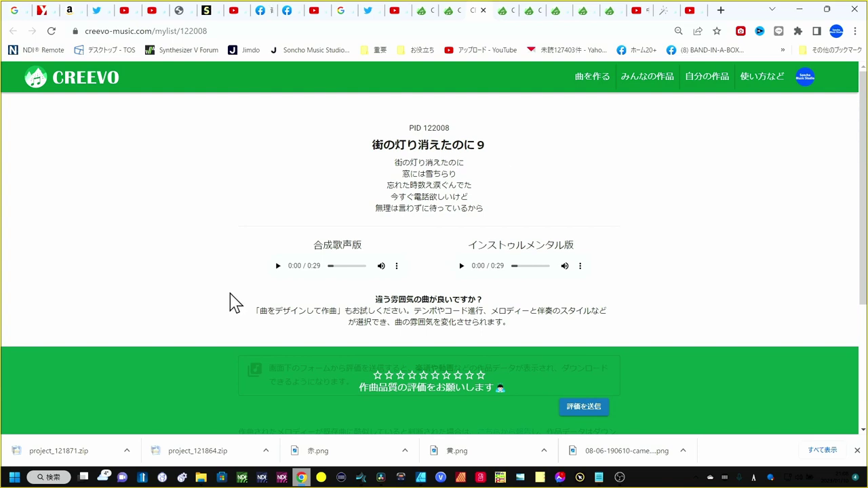
Listen to the synthesized vocal and instrumental versions of 街の灯り消えたのに９ and submit a five-star composition rating
left_click(277, 266)
left_click(461, 268)
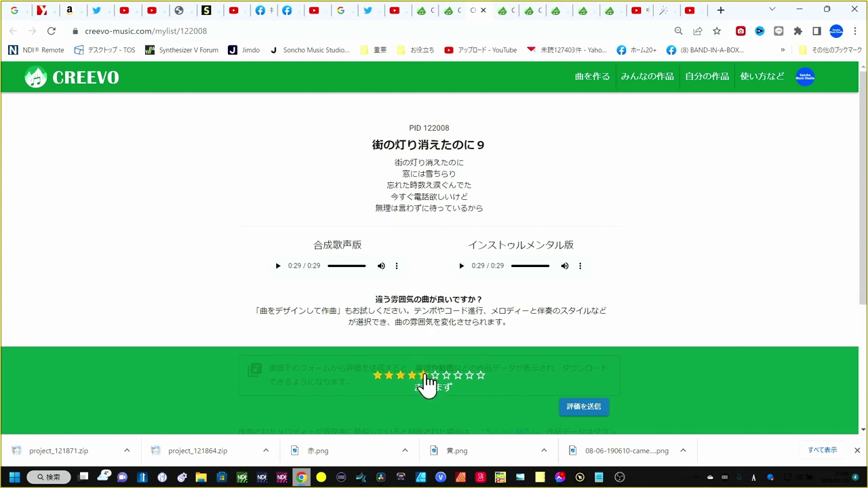
left_click(425, 383)
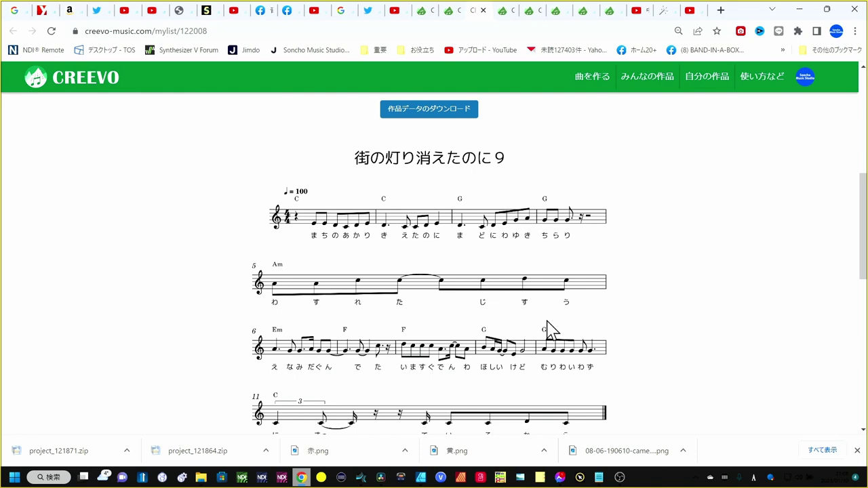
Look through the generated score and the lyrics video on the work page
scroll(549, 330, "down", 1)
scroll(549, 330, "down", 2)
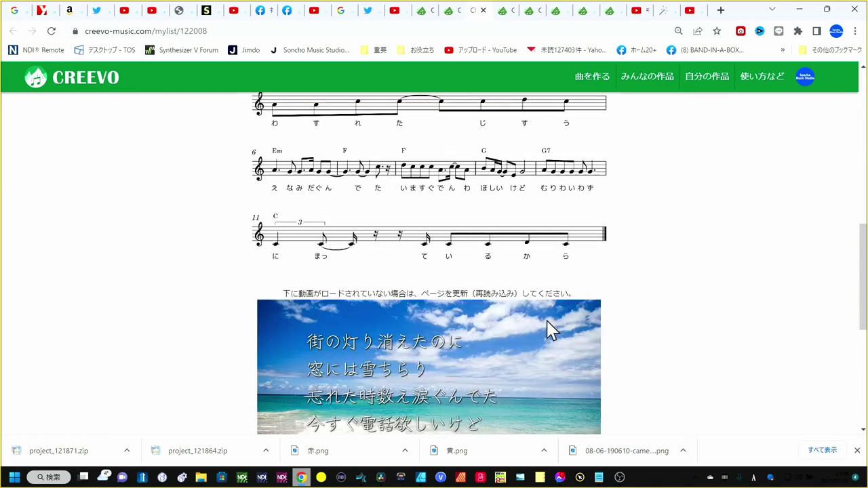
scroll(549, 330, "down", 3)
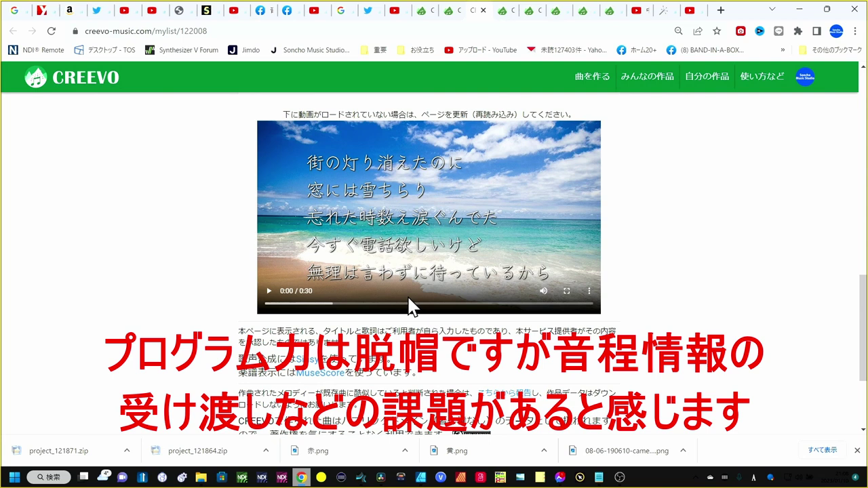
Download the work data of 街の灯り消えたのに９ and open the downloaded zip file
scroll(410, 307, "up", 10)
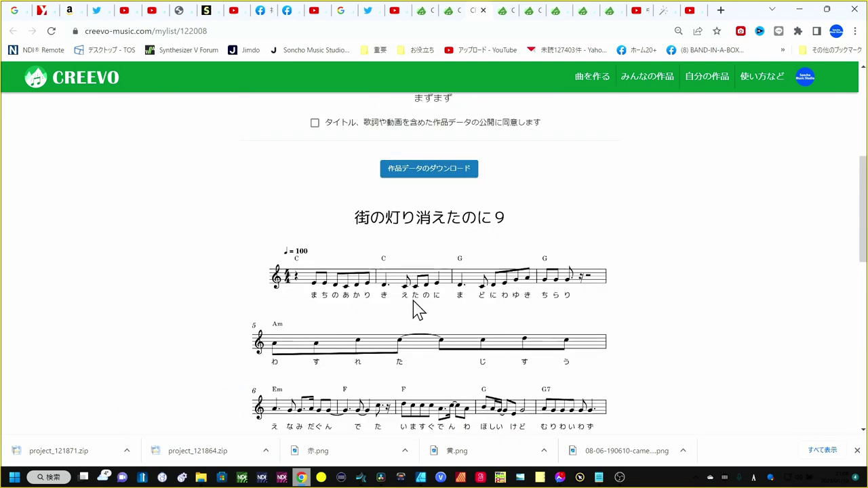
left_click(426, 171)
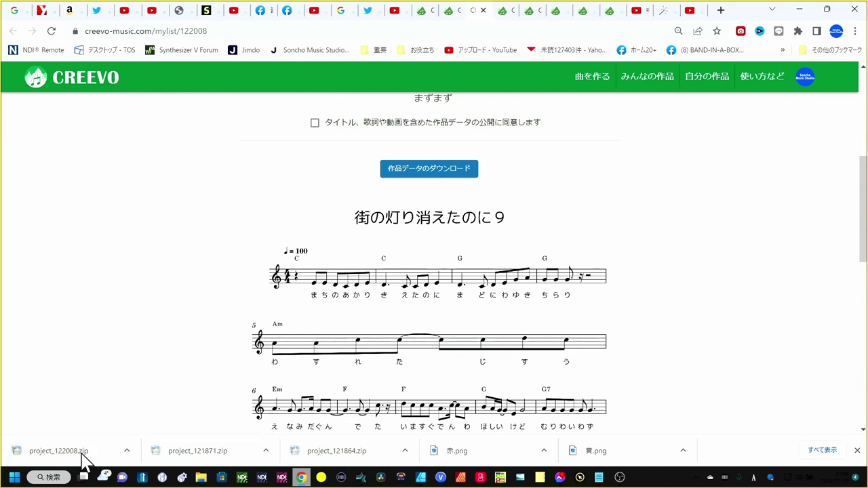
left_click(58, 451)
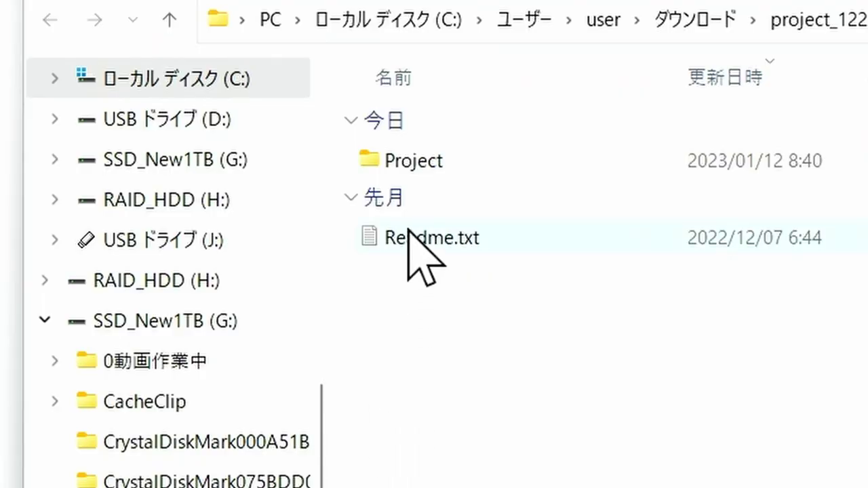
Open the 122008 folder inside the Project folder and look over the video and MIDI files
left_click(406, 166)
double_click(407, 162)
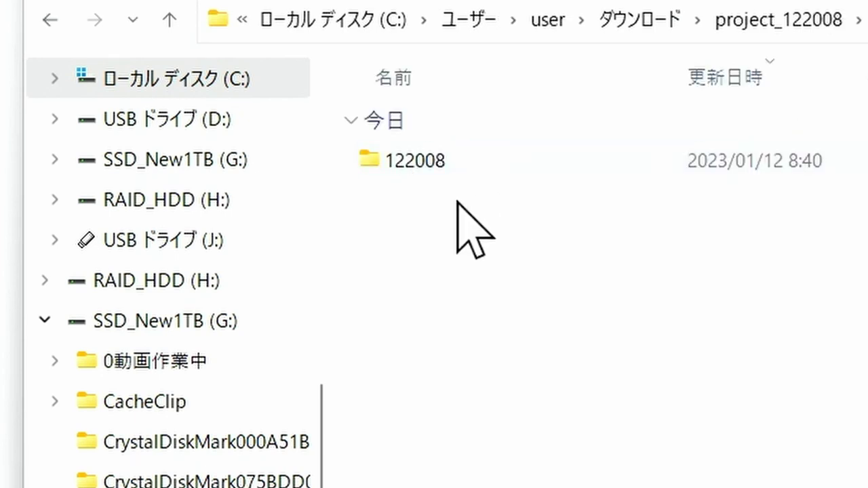
double_click(404, 169)
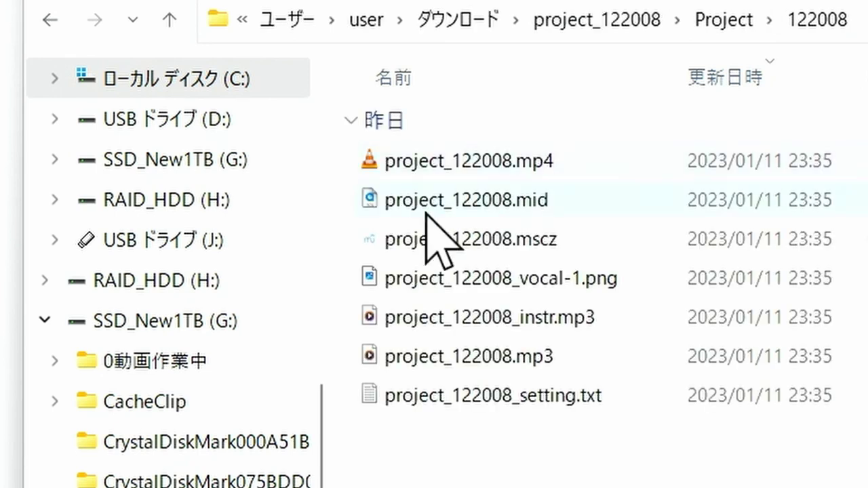
left_click(438, 163)
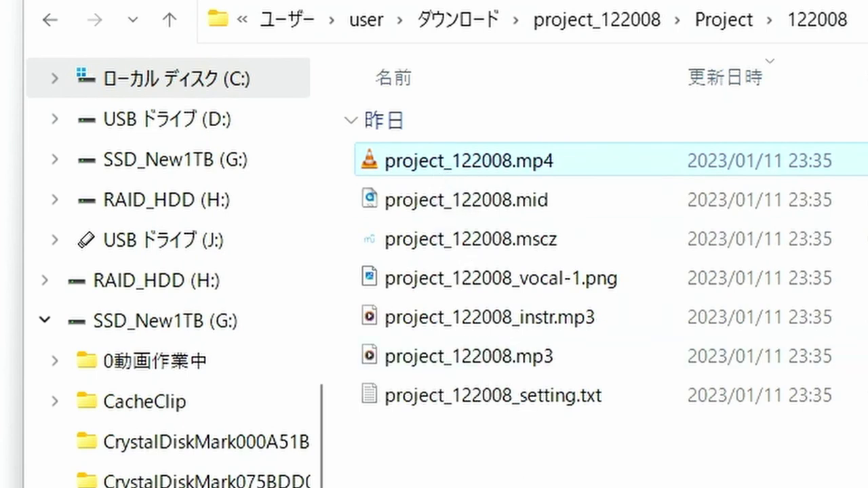
left_click(510, 202)
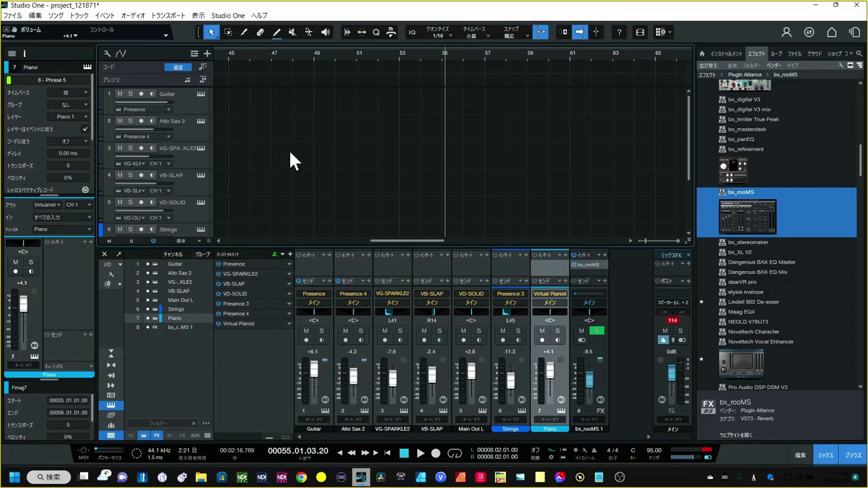
Switch to Studio One and open project_122008.mid from the downloaded 122008 folder, loading its General MIDI sounds
left_click(15, 16)
left_click(28, 34)
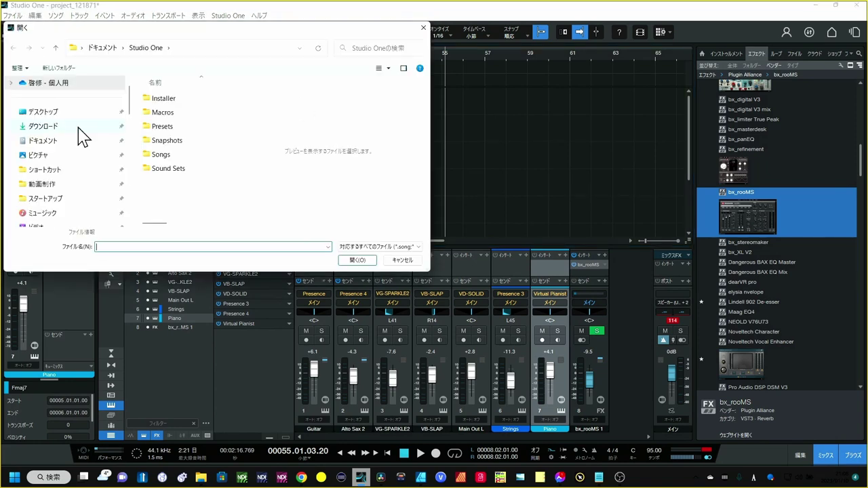
left_click(78, 127)
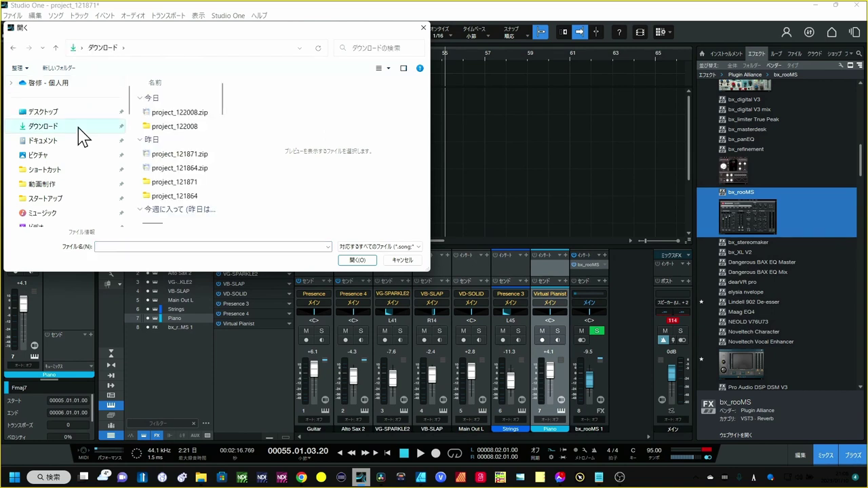
double_click(170, 127)
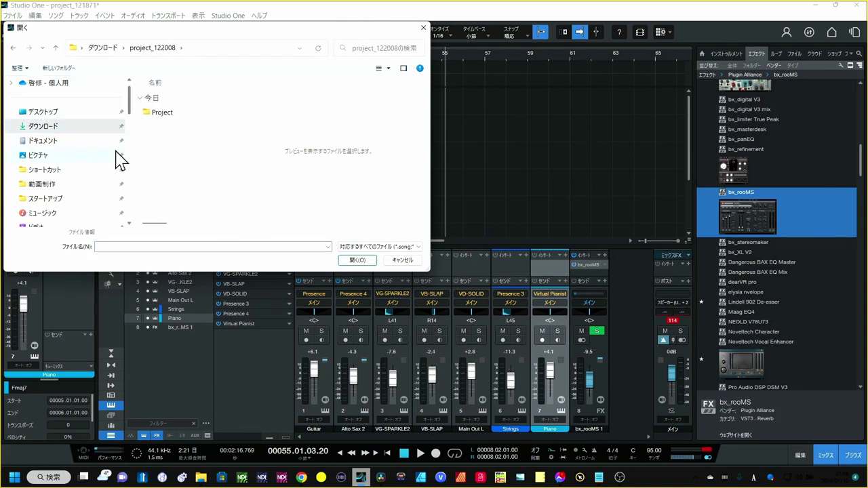
double_click(167, 116)
double_click(168, 116)
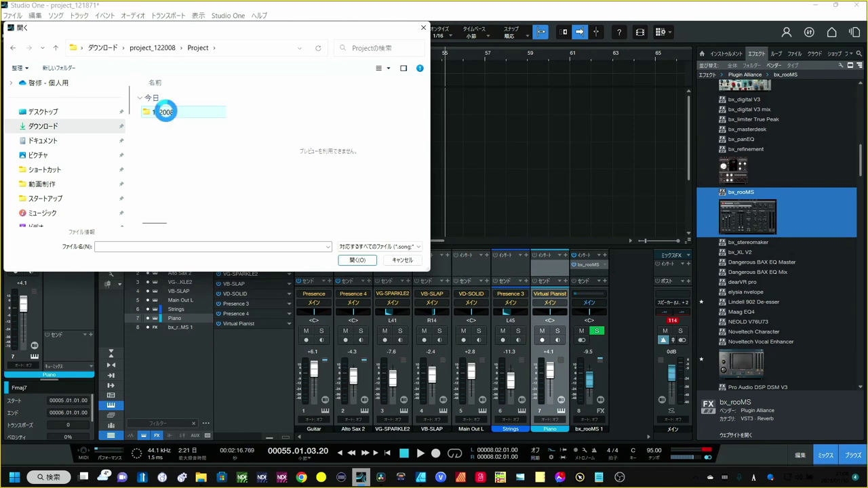
left_click(178, 114)
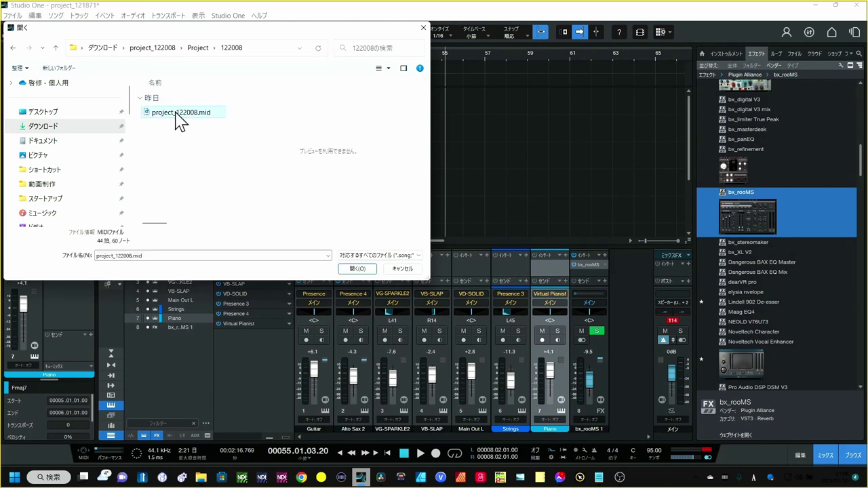
left_click(357, 269)
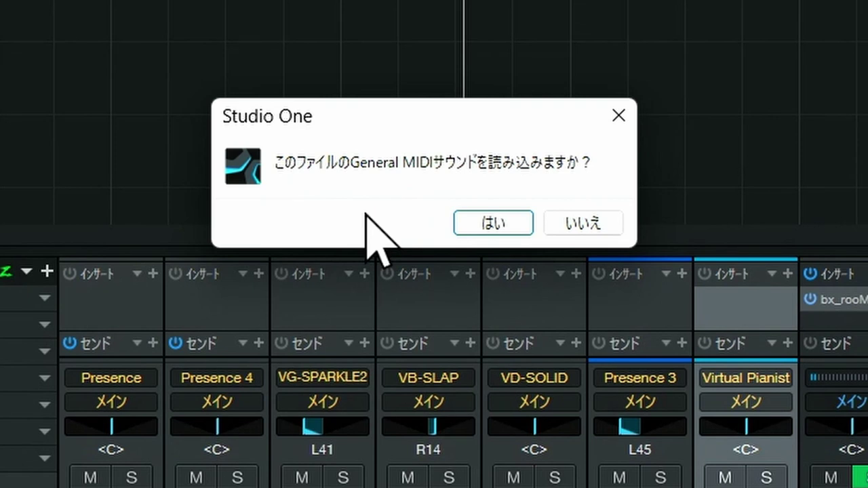
left_click(478, 224)
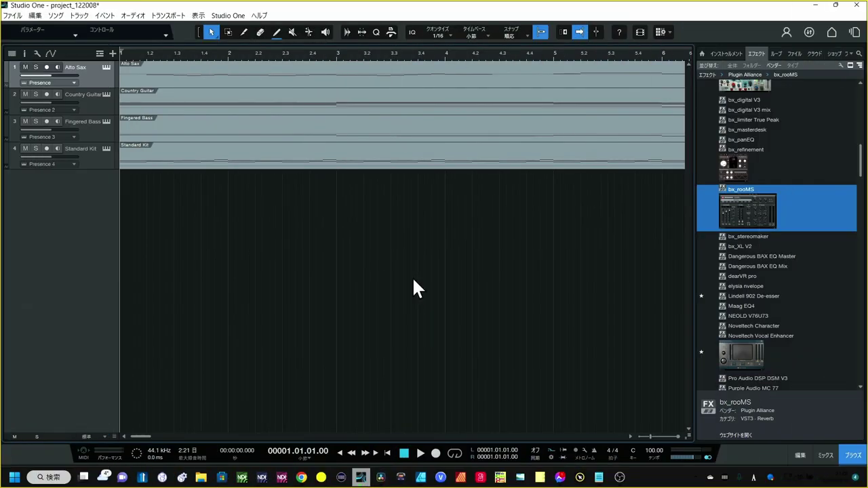
Fit the imported song in the timeline and go through the Alto Sax, Country Guitar, Fingered Bass and Standard Kit tracks
left_click_drag(342, 53, 344, 43)
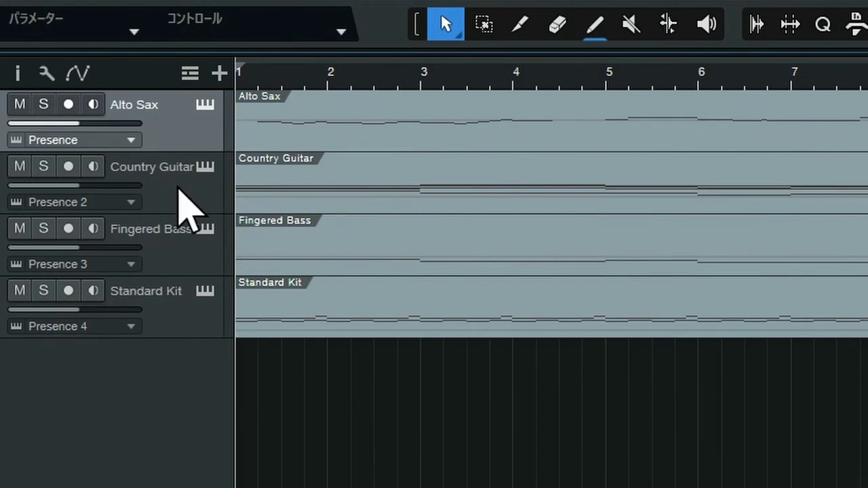
left_click(182, 314)
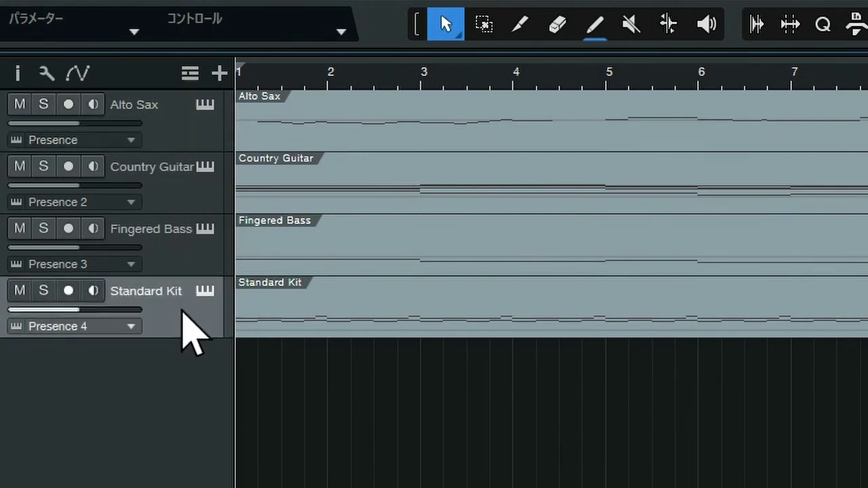
left_click(186, 139)
left_click(188, 182)
left_click(196, 261)
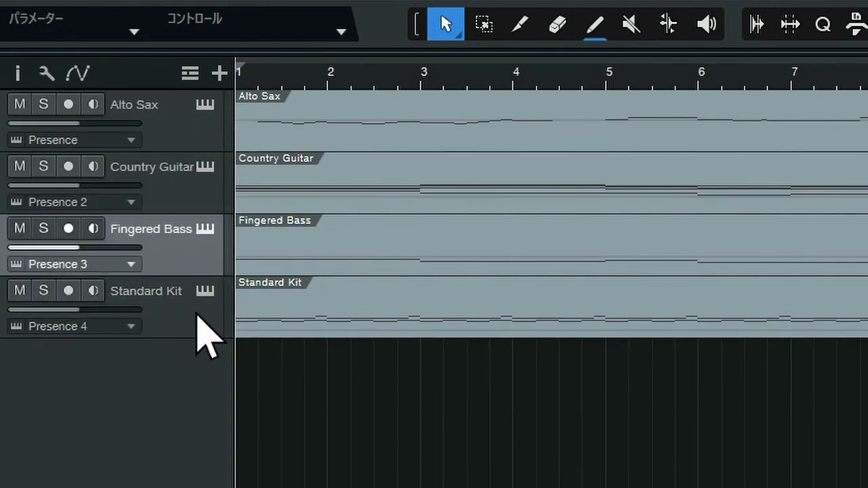
left_click(204, 329)
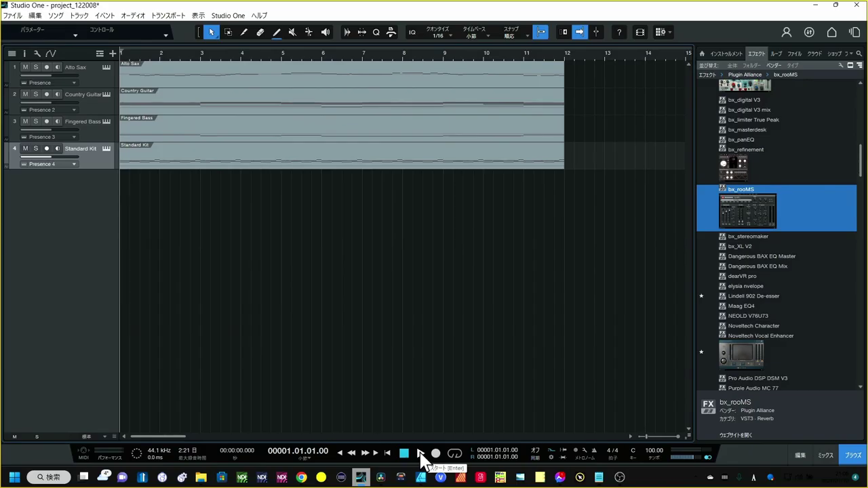
Listen to the imported four-track song from the first bar to its end
left_click(420, 452)
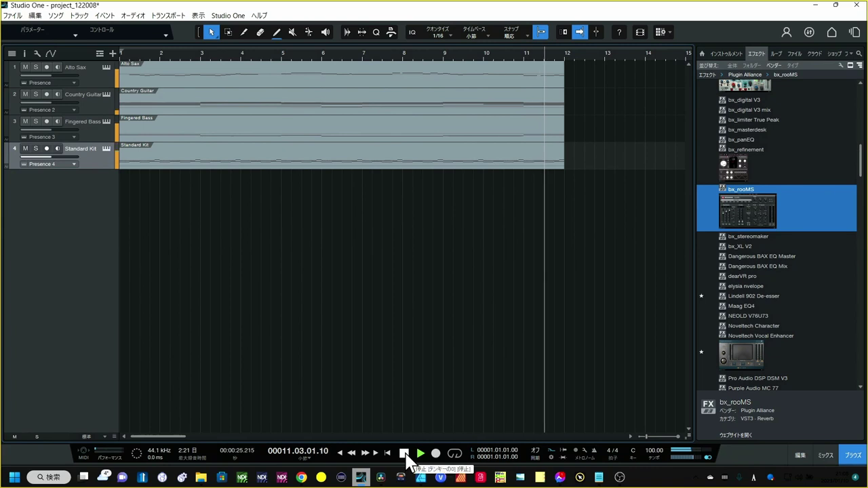
left_click(405, 454)
scroll(435, 215, "down", 3)
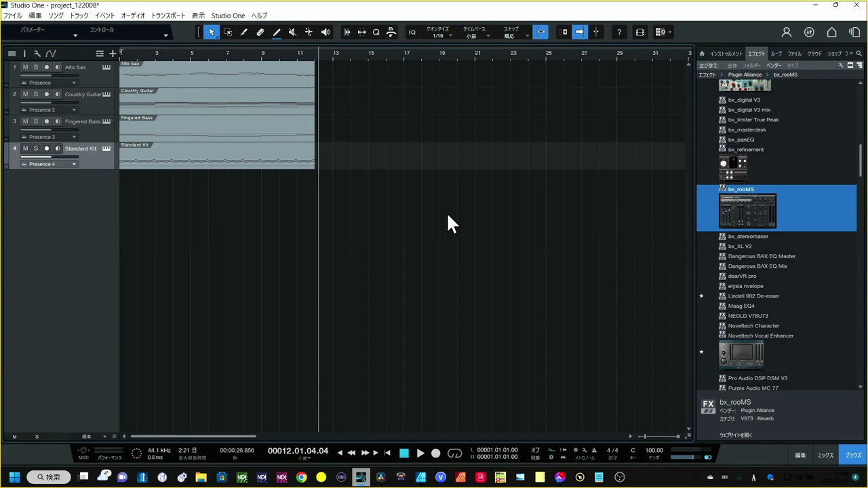
key("e")
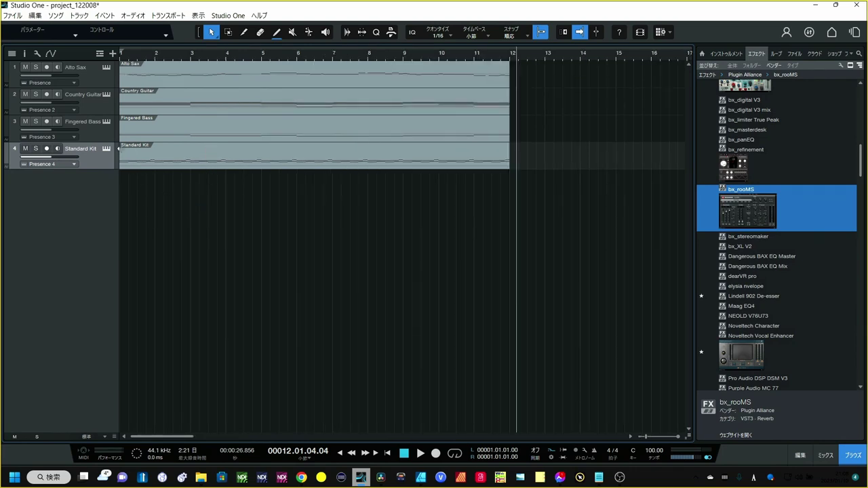
Replace the Presence 2 instrument on the Country Guitar track with UJAM's VG-SPARKLE2
left_click(95, 71)
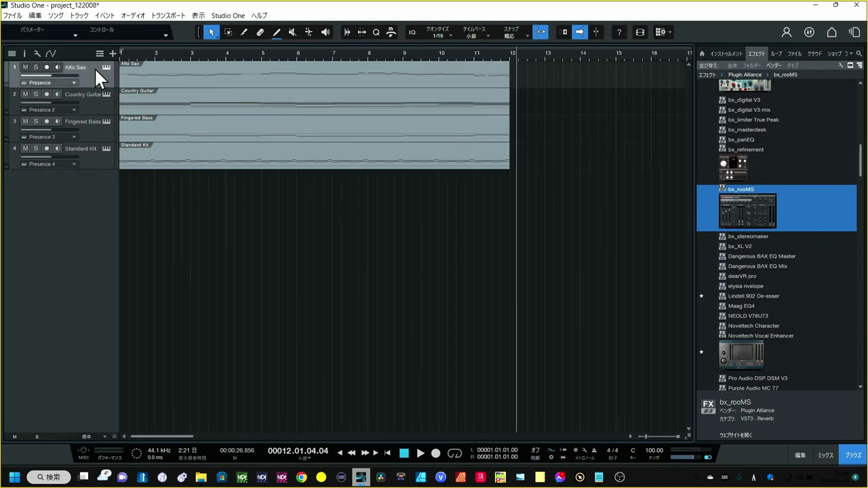
left_click(101, 103)
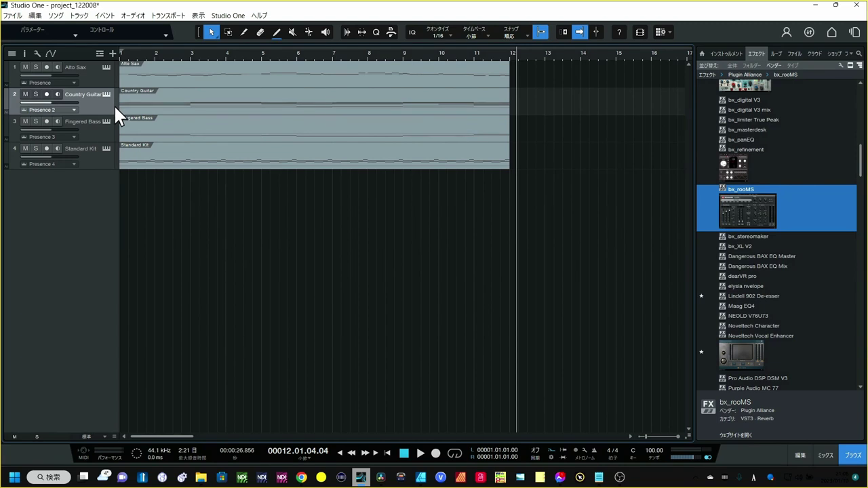
key("F6")
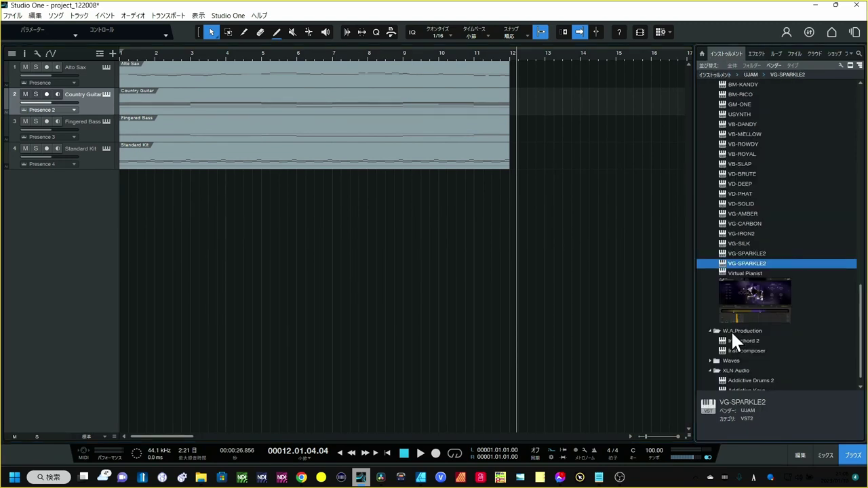
scroll(730, 330, "down", 1)
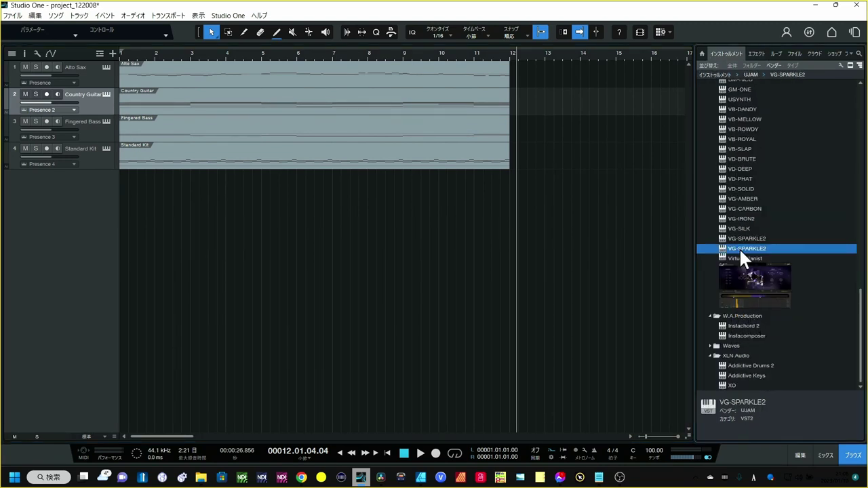
left_click_drag(739, 248, 103, 101)
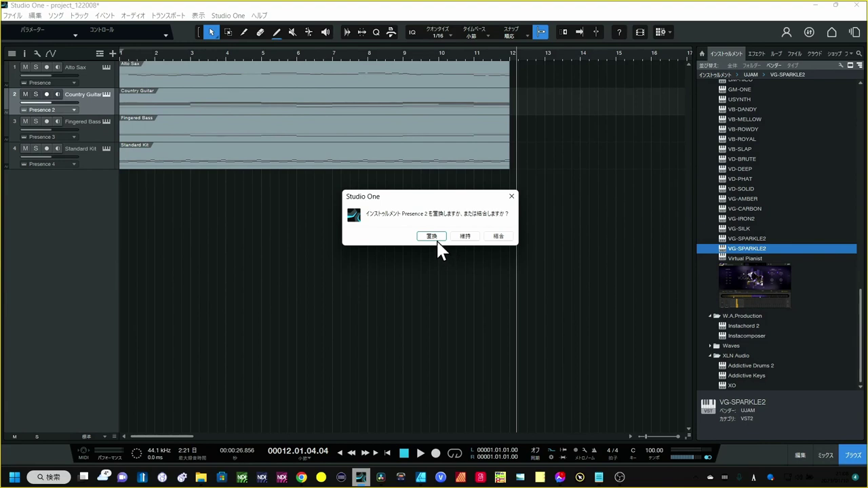
left_click(434, 237)
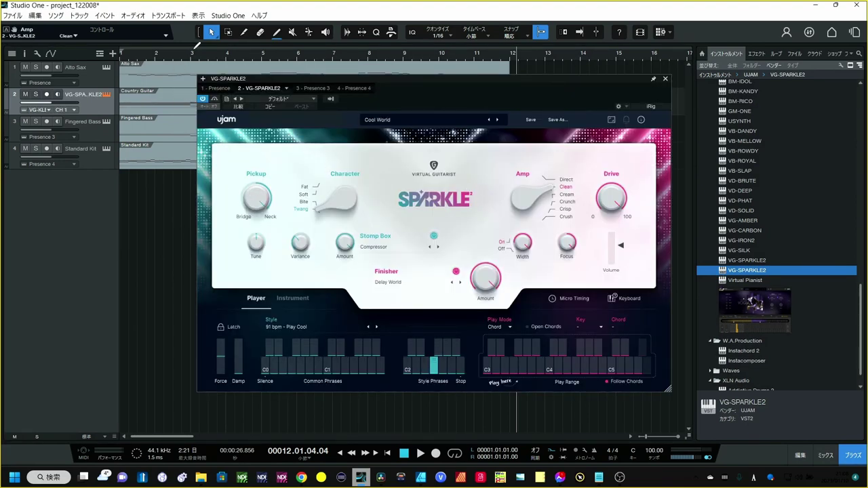
Set a loop range from bar 1 to bar 3 and audition the VG-SPARKLE2 track in solo
left_click_drag(192, 47, 95, 55)
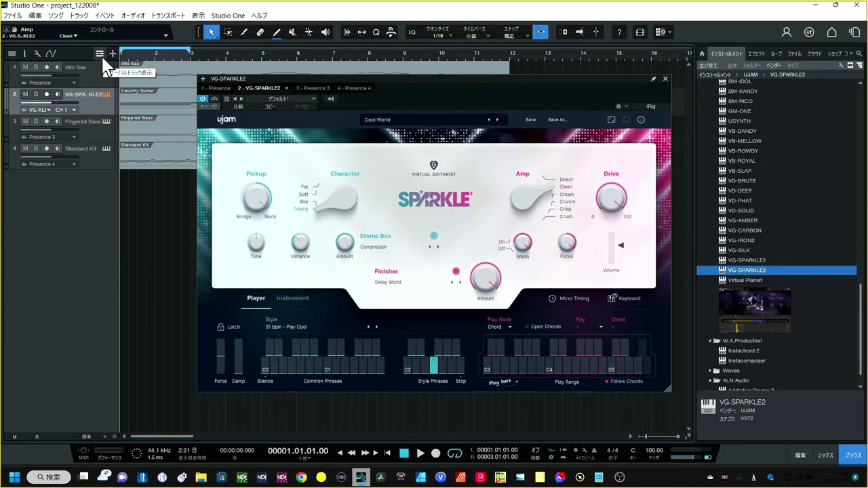
left_click(37, 95)
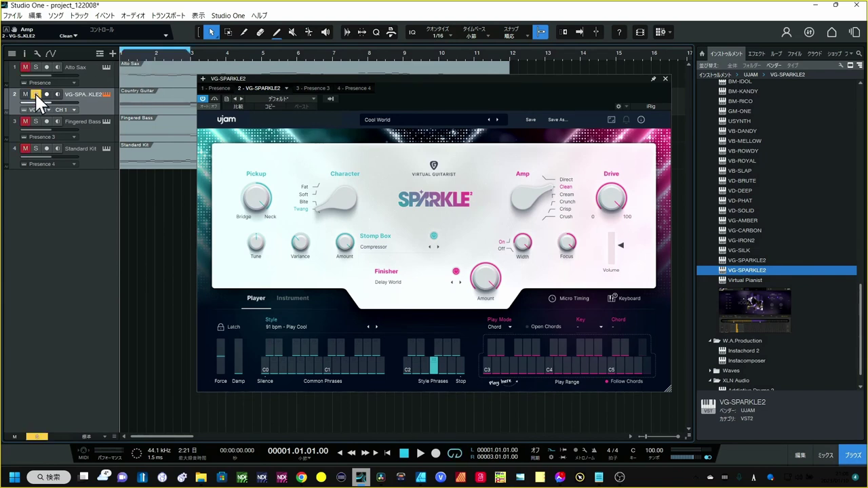
key("space")
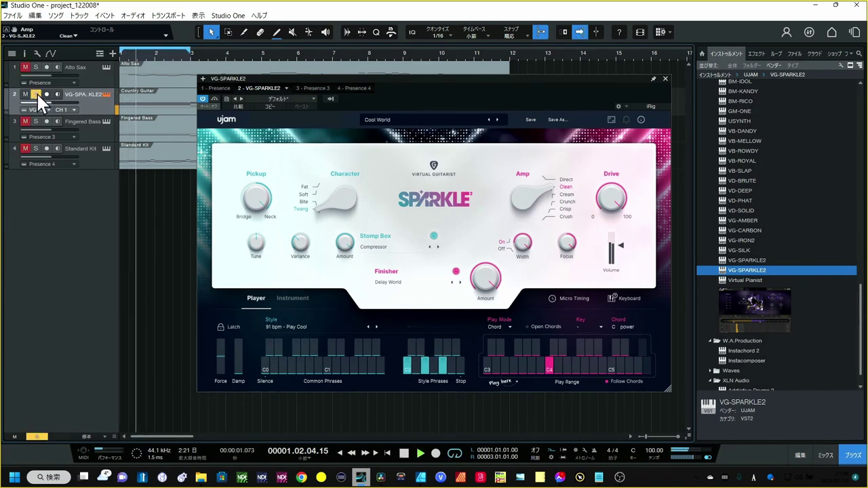
key("space")
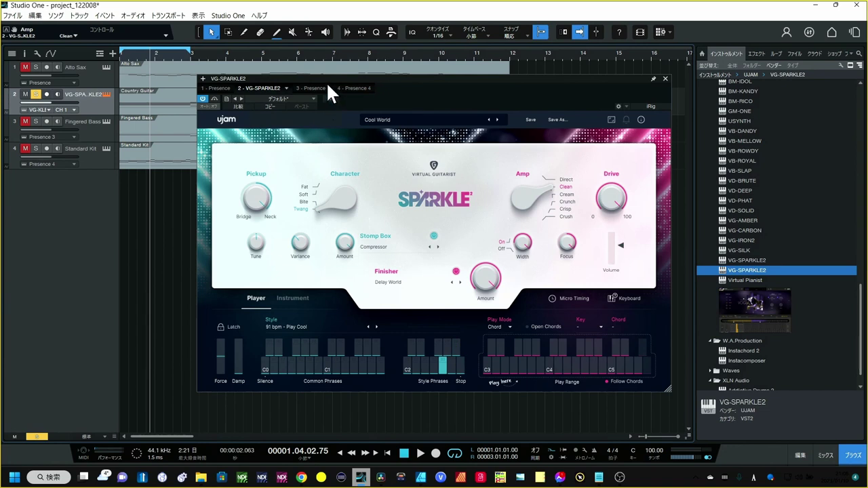
Open the Country Guitar part in the piano roll editor and move the VG-SPARKLE2 window clear of its notes
left_click_drag(328, 87, 337, 92)
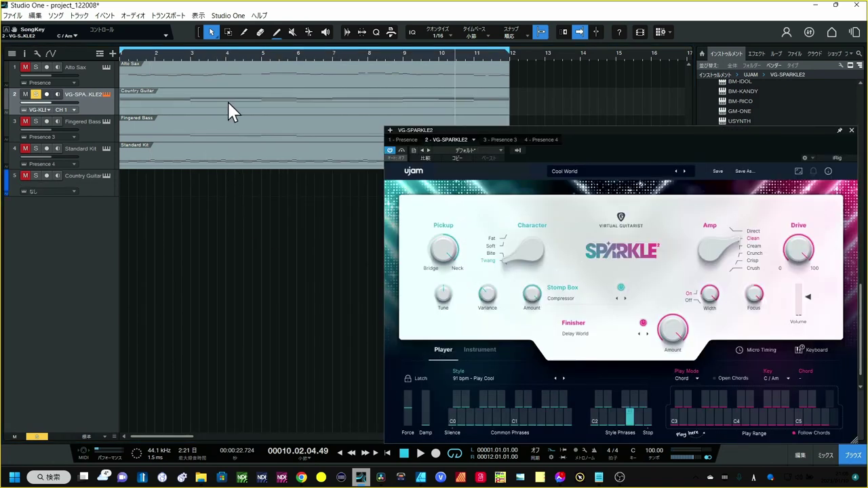
double_click(228, 99)
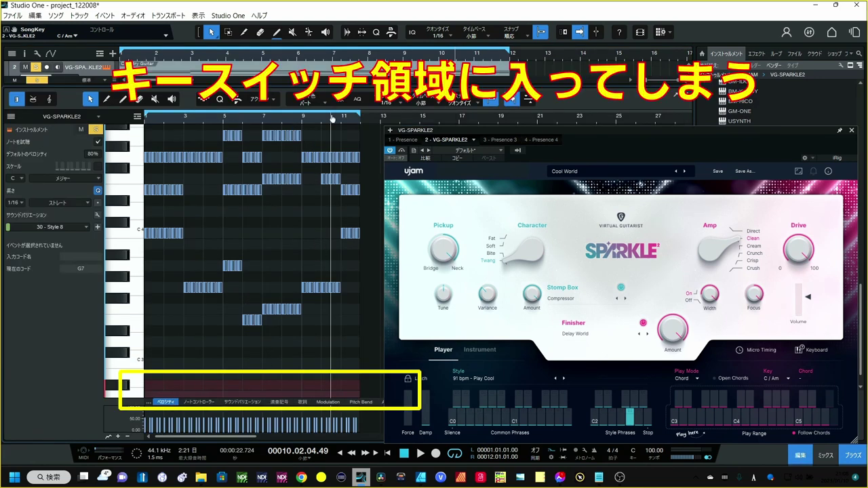
left_click_drag(275, 118, 389, 126)
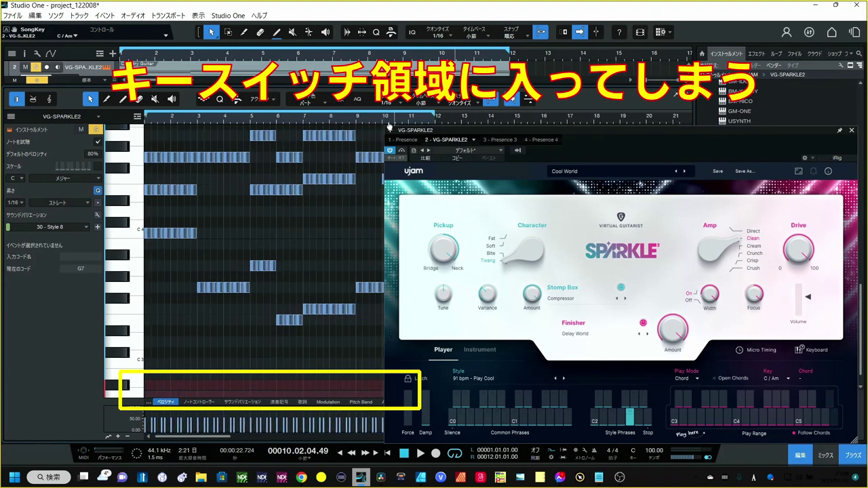
left_click_drag(663, 132, 821, 286)
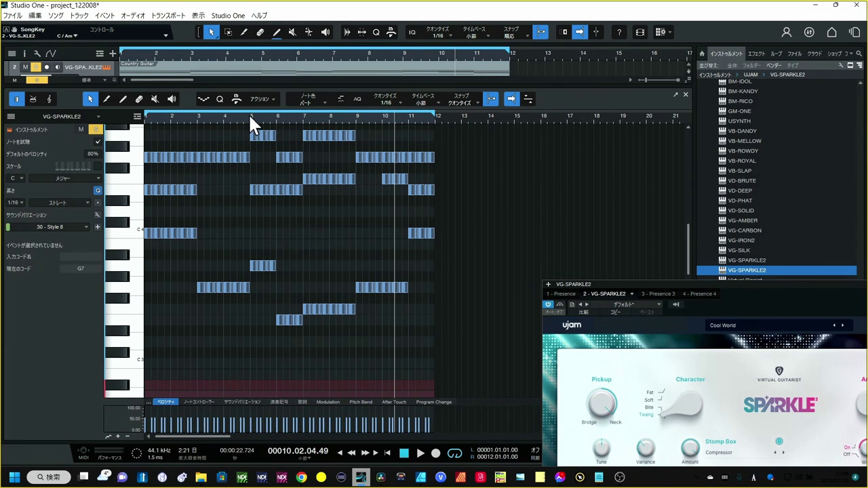
Transpose the upper notes of the Country Guitar part, from C5 and its close neighbours upward, down one octave
left_click_drag(251, 121, 283, 120)
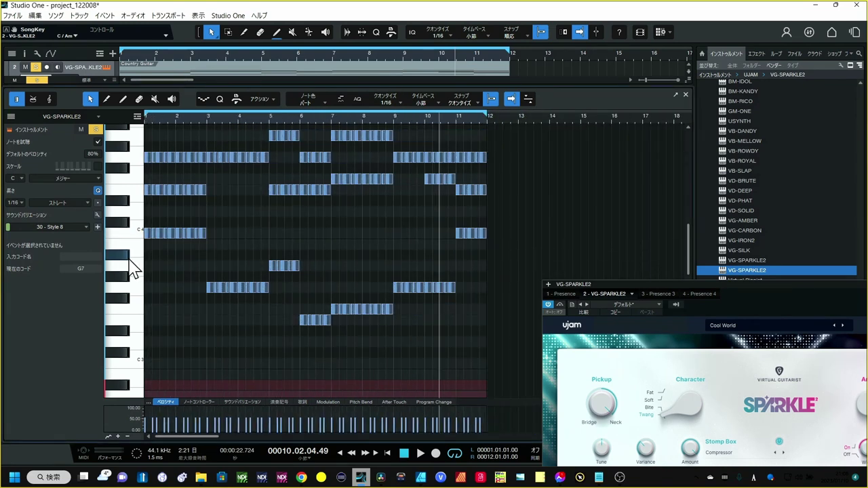
scroll(126, 275, "down", 3)
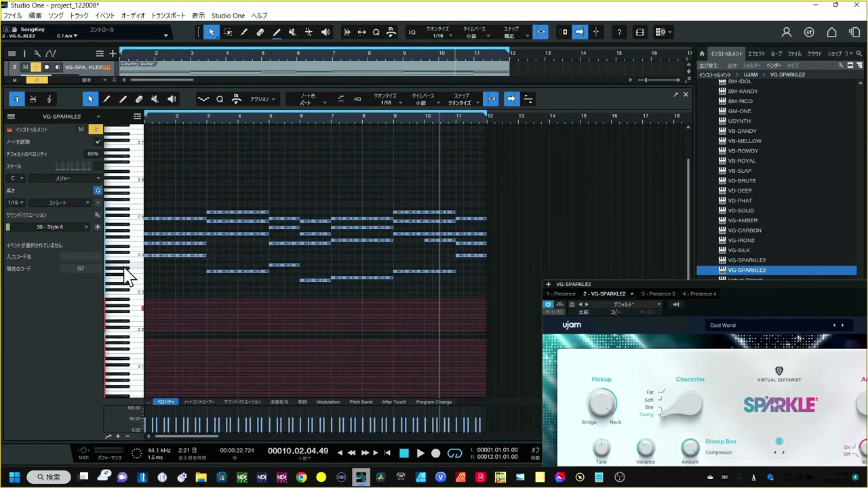
left_click_drag(510, 191, 389, 225)
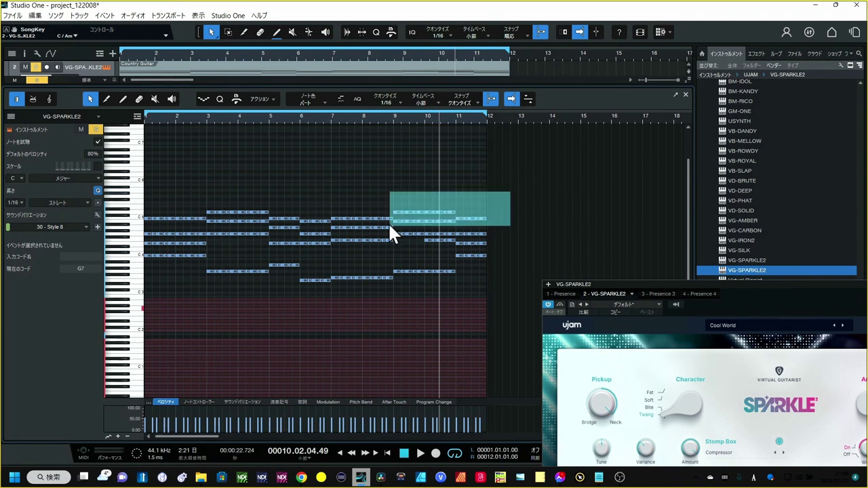
left_click_drag(389, 225, 134, 228)
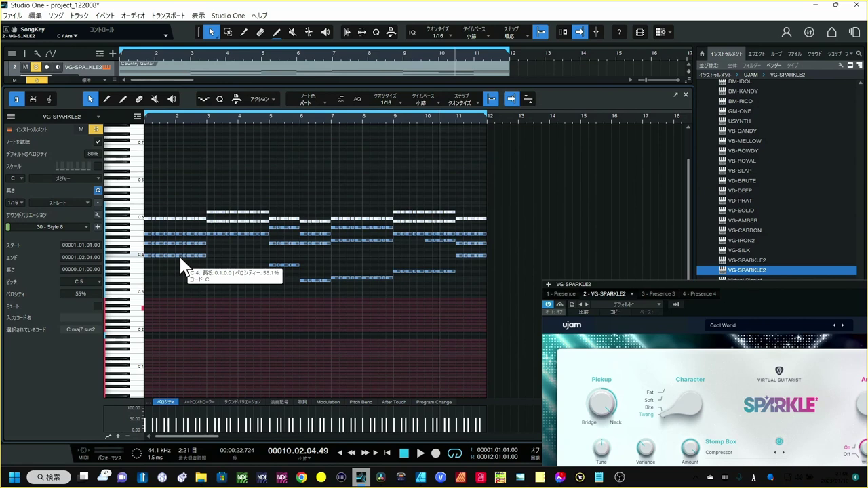
key("alt+shift+Down")
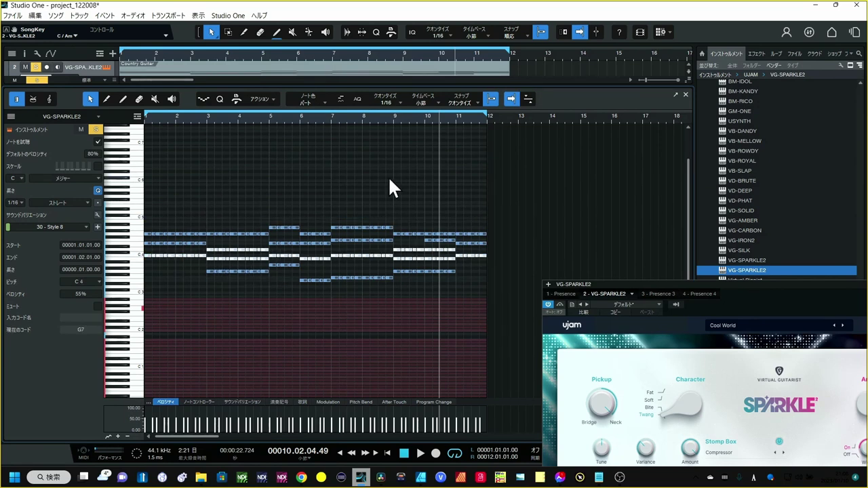
Bring the VG-SPARKLE2 window fully into view and listen to the revoiced guitar part from bar 1 to bar 7
left_click_drag(663, 287, 493, 103)
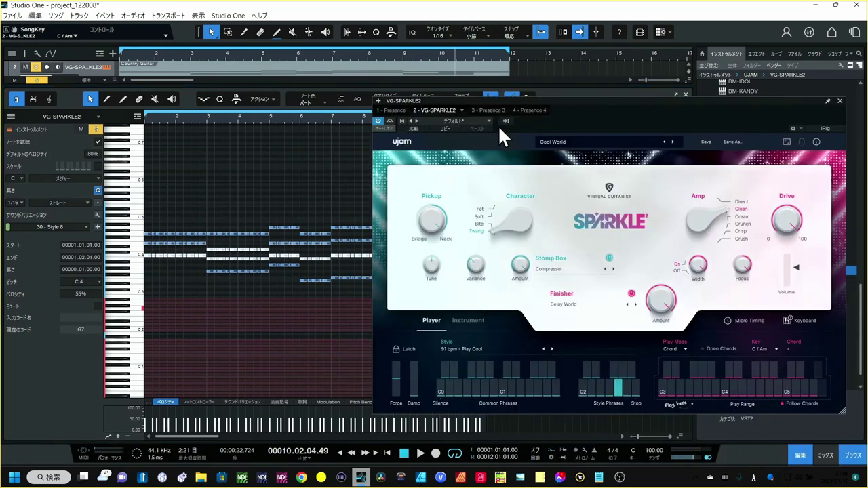
left_click(144, 67)
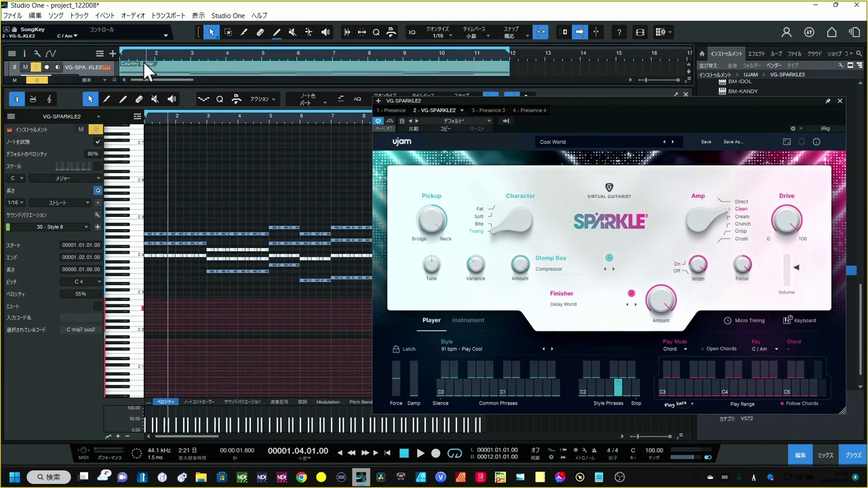
left_click(142, 58)
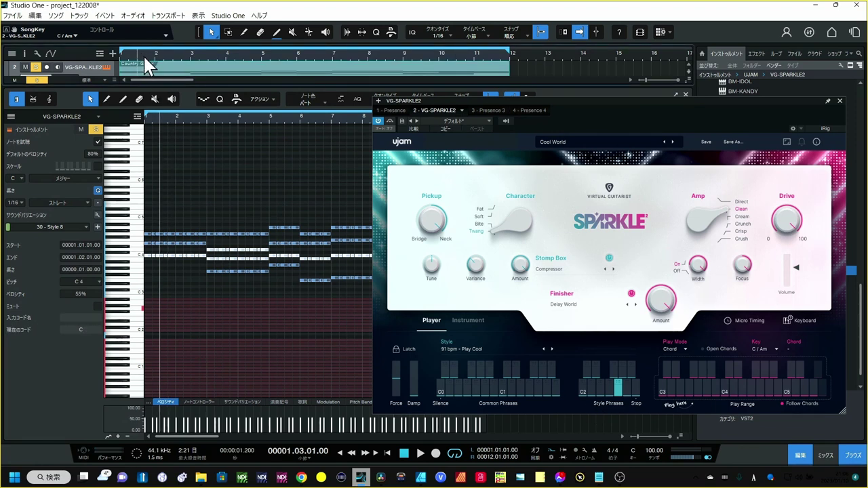
key("space")
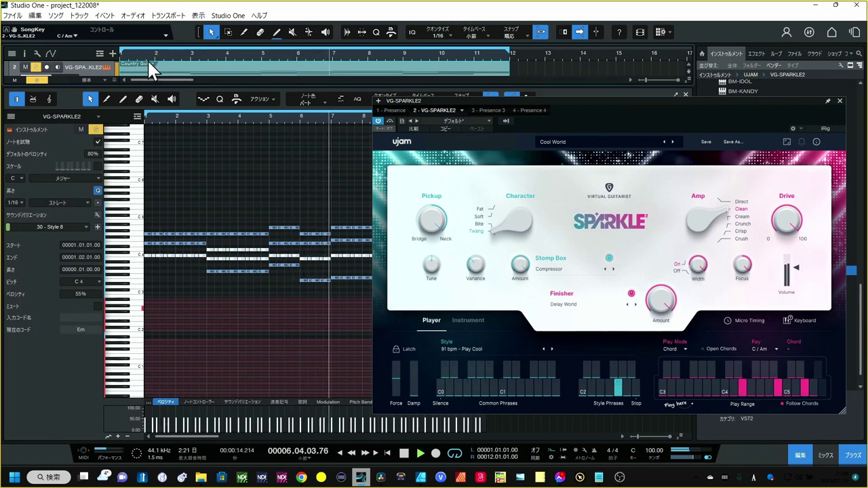
key("space")
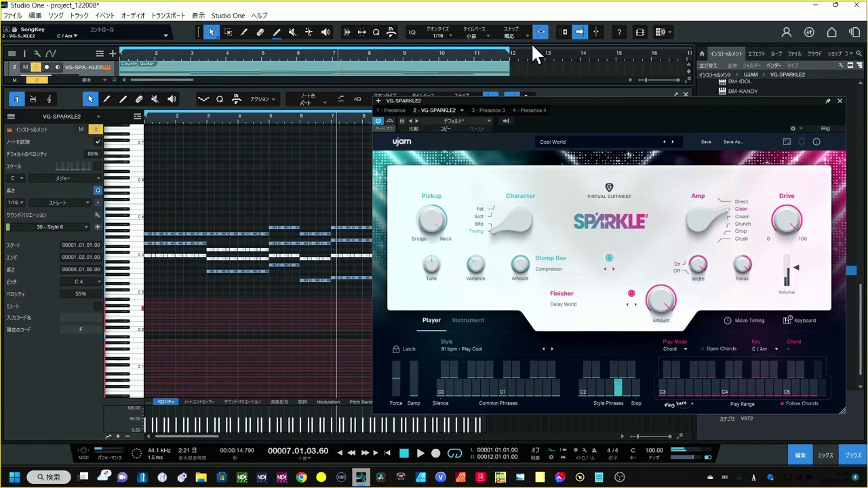
Close the VG-SPARKLE2 window, enlarge the arrangement view and solo only the Fingered Bass track
left_click(839, 100)
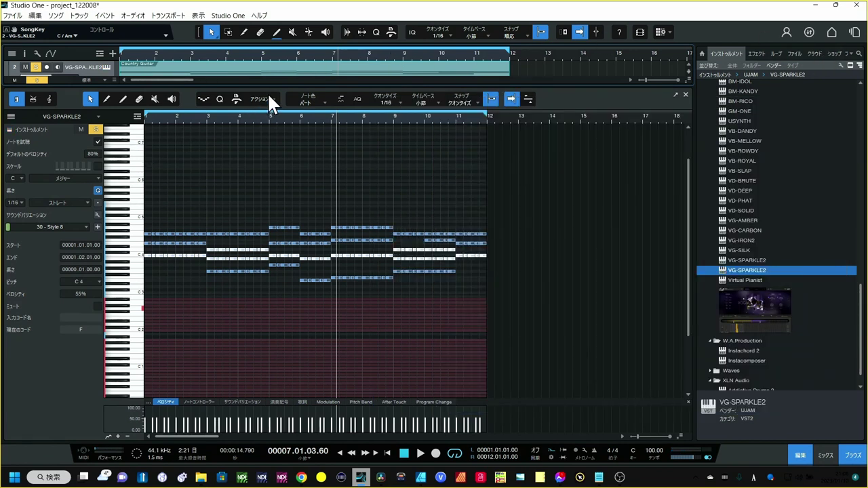
left_click_drag(270, 88, 276, 305)
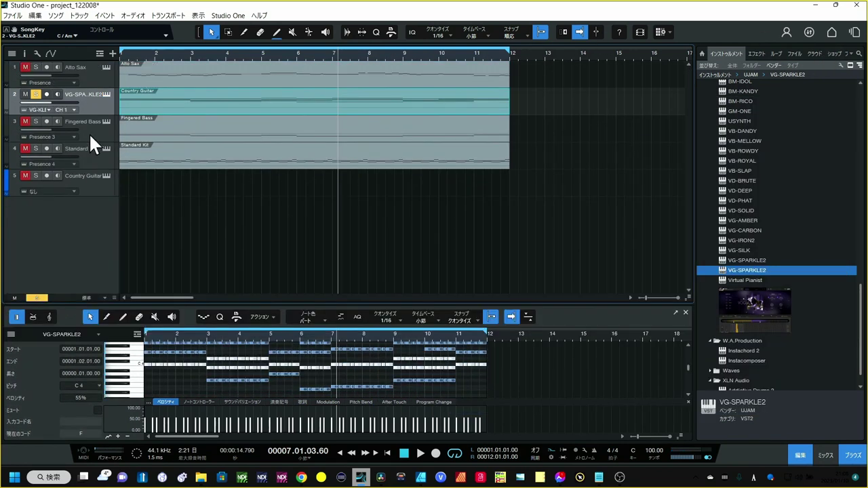
left_click(93, 124)
key("shift+s")
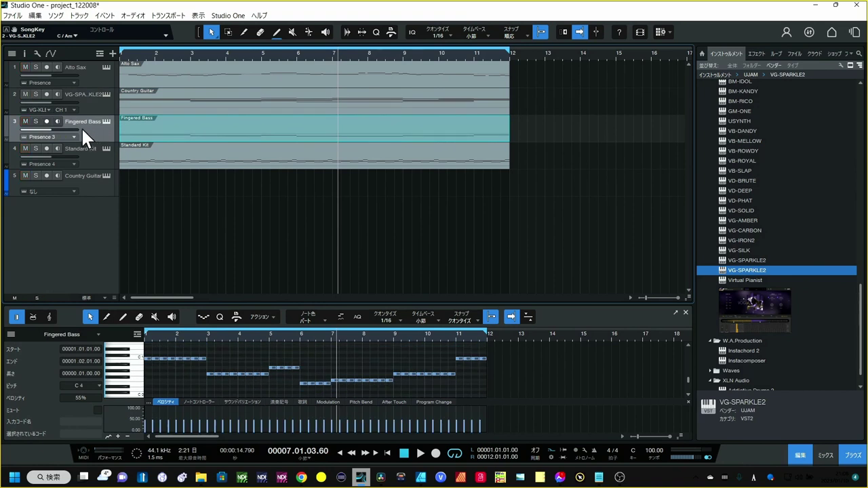
left_click(36, 121)
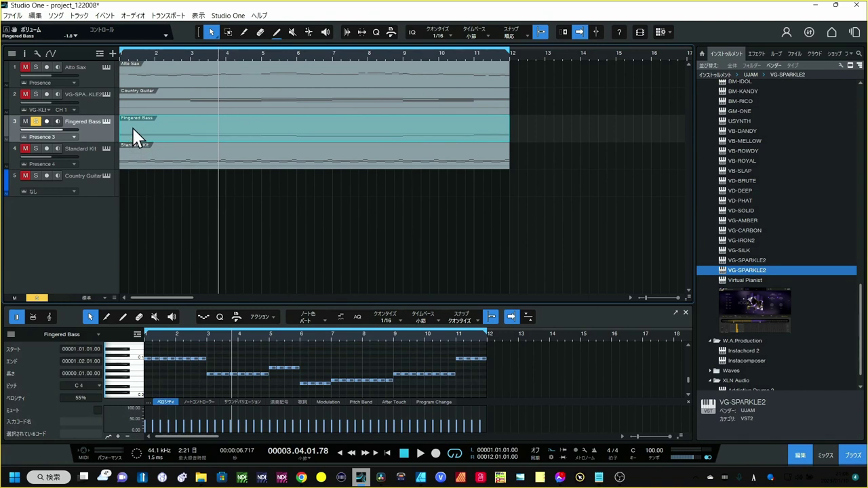
Show the chord track and extract the chords of the Country Guitar and Fingered Bass parts into it
left_click(100, 55)
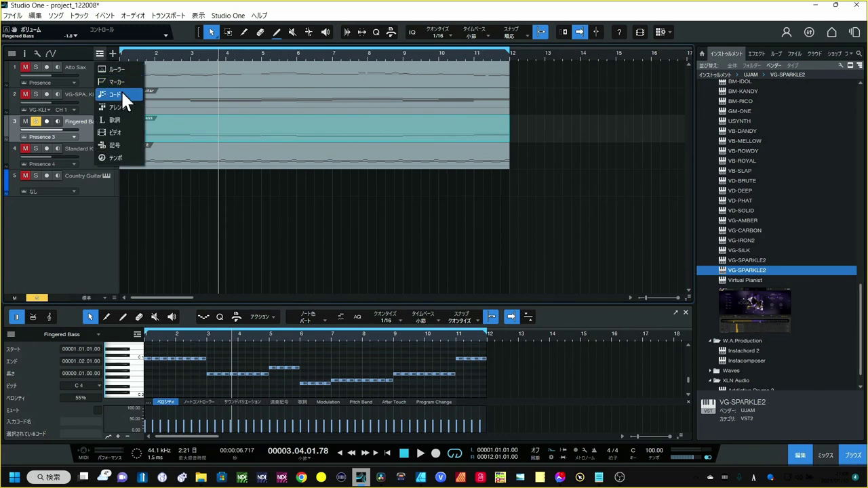
left_click(121, 89)
left_click(169, 115)
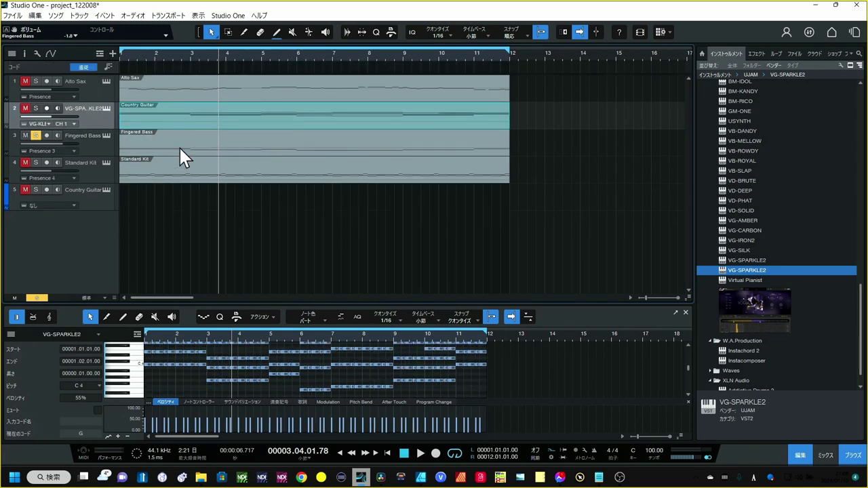
left_click(190, 145, "shift")
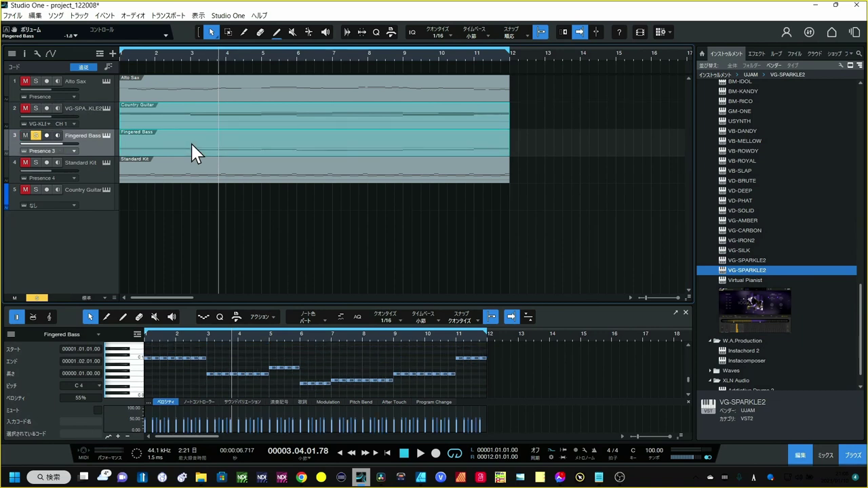
left_click_drag(191, 142, 198, 65)
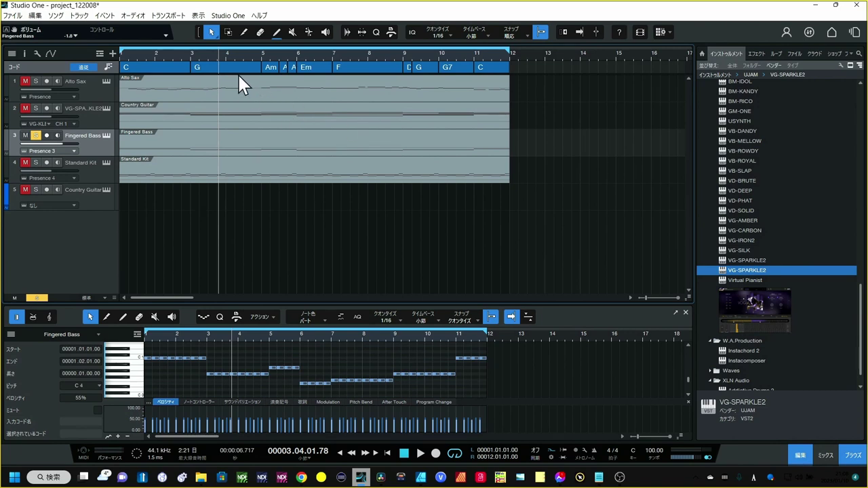
Copy all chords from the chord track onto the empty Country Guitar track 5 as note parts
left_click_drag(220, 59, 234, 54)
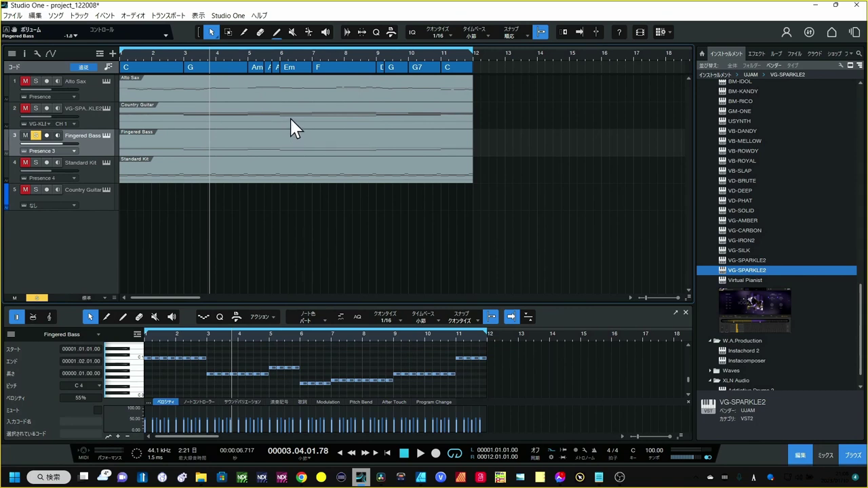
left_click_drag(486, 63, 143, 197)
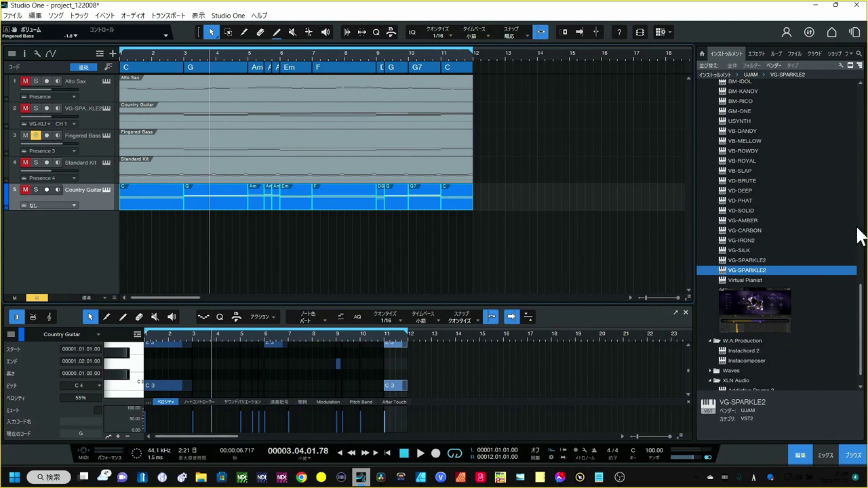
Replace the Presence 3 instrument on the Fingered Bass track with Toontrack's EZbass and move its window clear of the tracks
left_click_drag(860, 230, 860, 222)
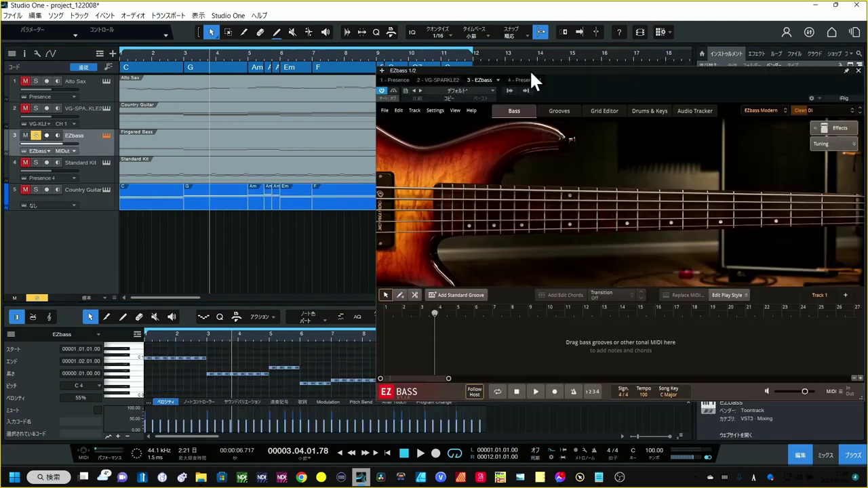
mouse_move(532, 74)
left_mouse_down()
mouse_move(513, 71)
mouse_move(521, 68)
left_mouse_up()
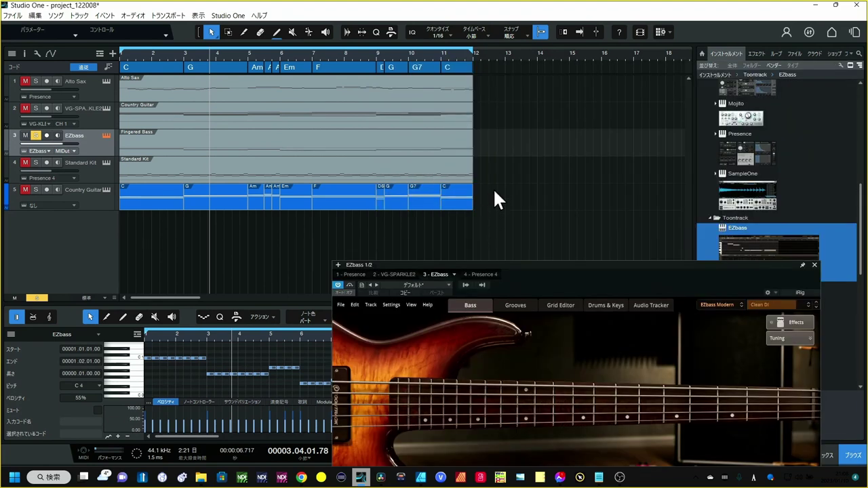
Merge all the chord parts on the Country Guitar track 5 into a single part
left_click_drag(493, 190, 109, 202)
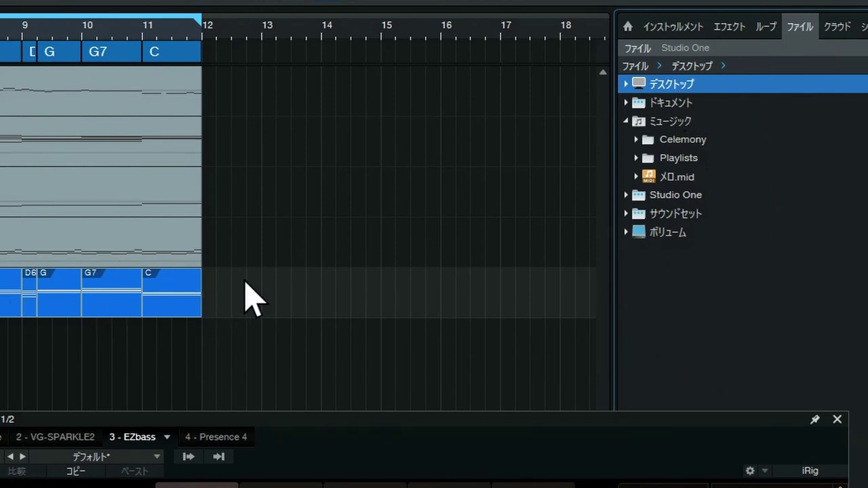
left_click_drag(246, 283, 0, 291)
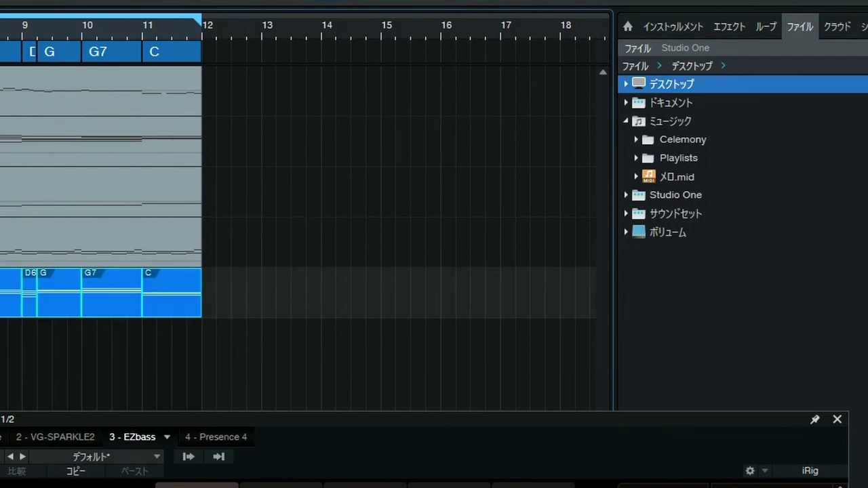
key("g")
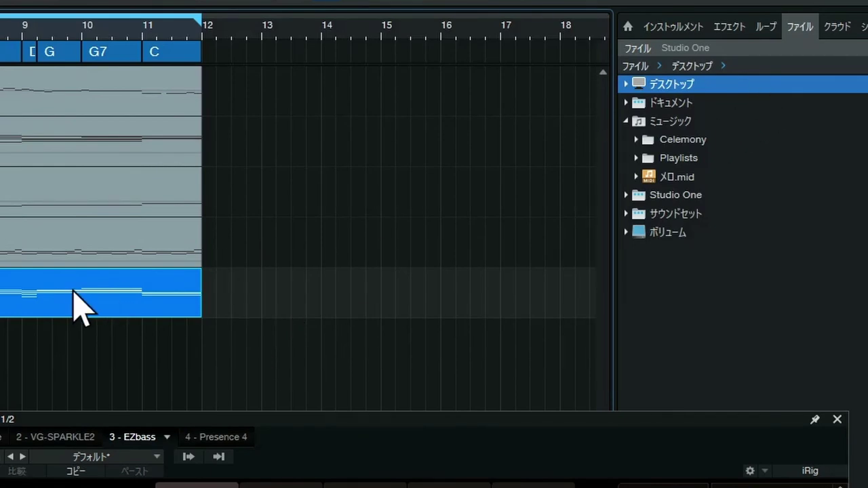
Export the merged chord part as a MIDI file to the desktop folder (デスクトップ) and find it in that folder
left_click_drag(81, 309, 668, 93)
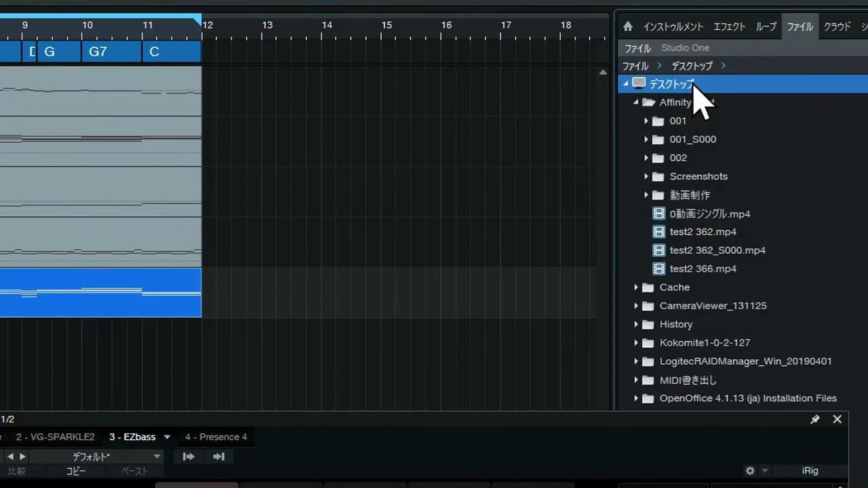
scroll(749, 203, "down", 5)
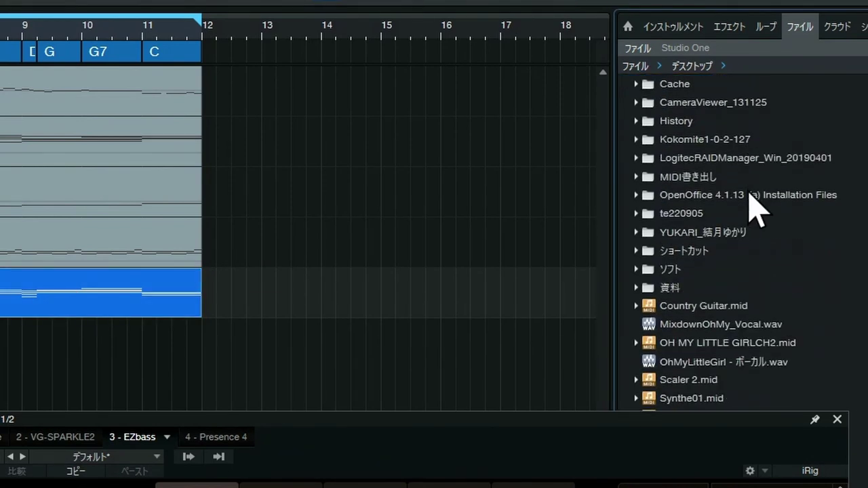
scroll(752, 204, "down", 1)
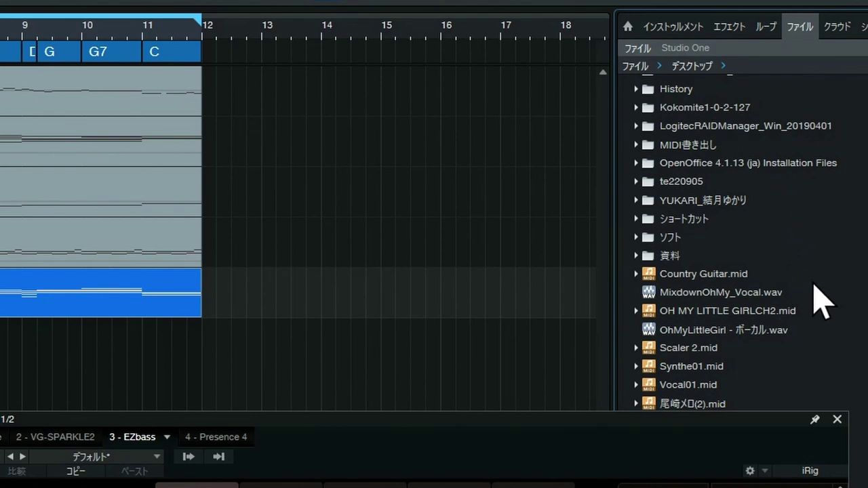
Bring the EZbass timeline into view and import Country Guitar.mid from the desktop folder into it at bar 1
left_click(716, 274)
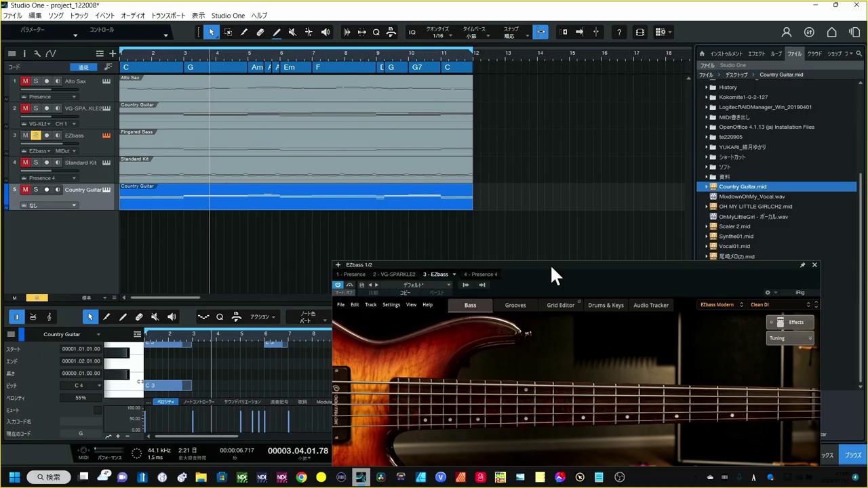
left_click_drag(551, 268, 440, 103)
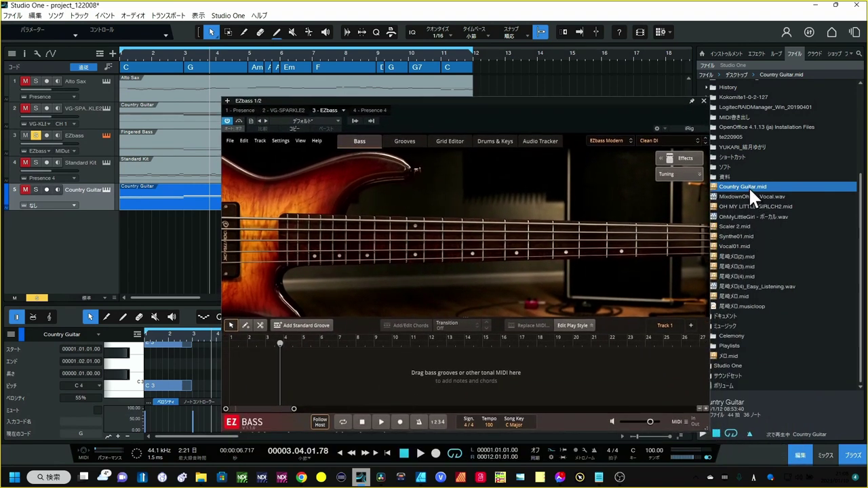
left_click_drag(749, 190, 481, 394)
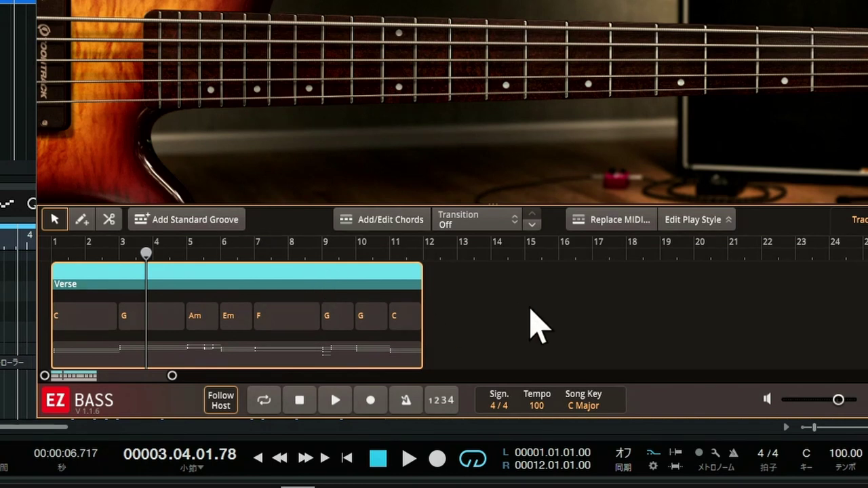
Replace the EZbass Verse block's MIDI with the Singer Songwriter groove Chorus 03 (Tender 91 BPM) after auditioning Bridge 03 and Chorus 02
left_click(617, 223)
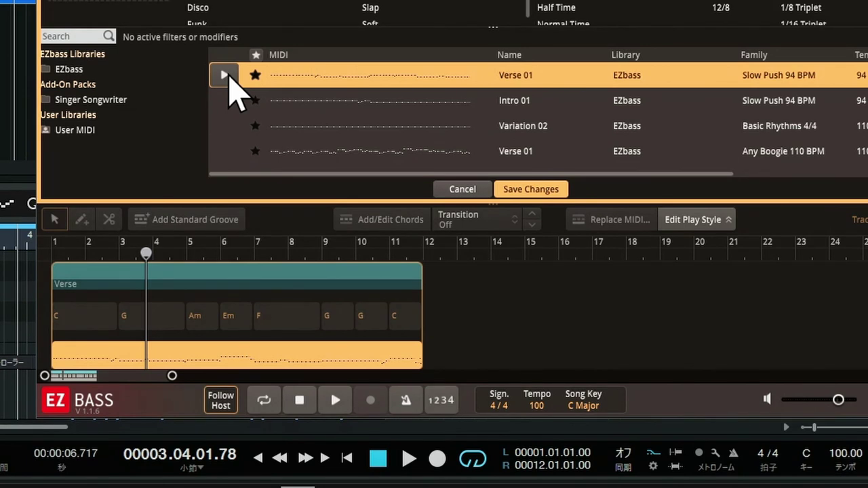
left_click(225, 151)
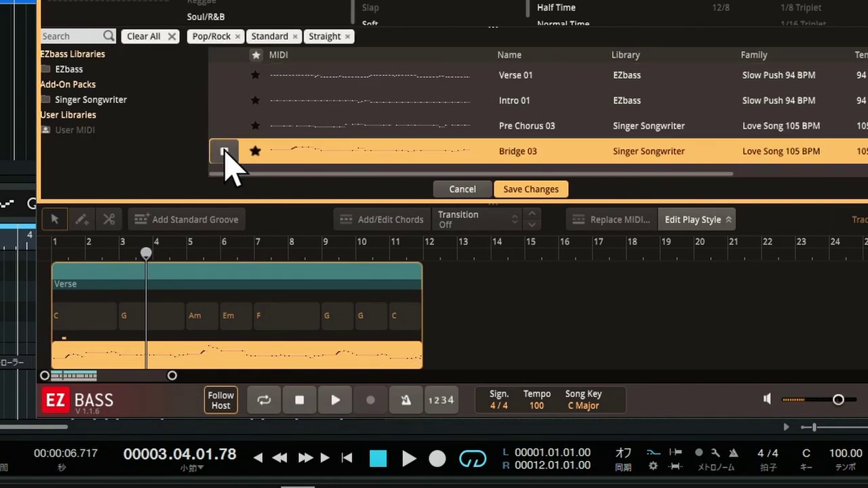
scroll(225, 145, "down", 2)
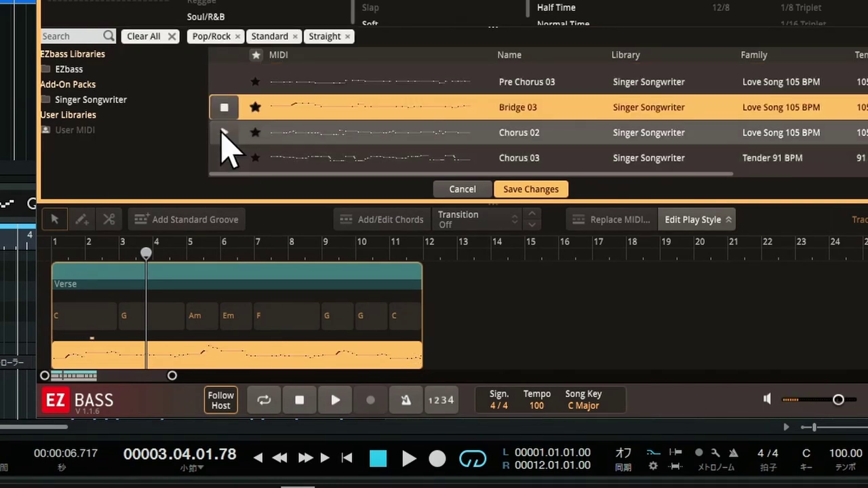
left_click(224, 133)
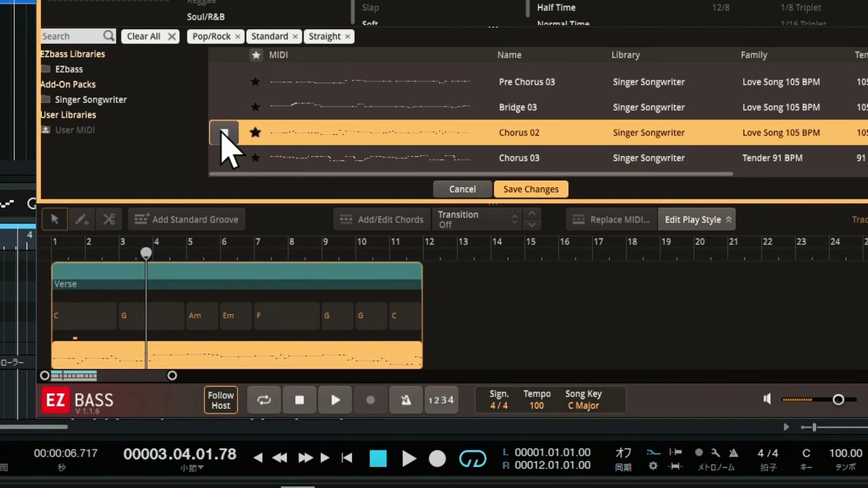
left_click(227, 158)
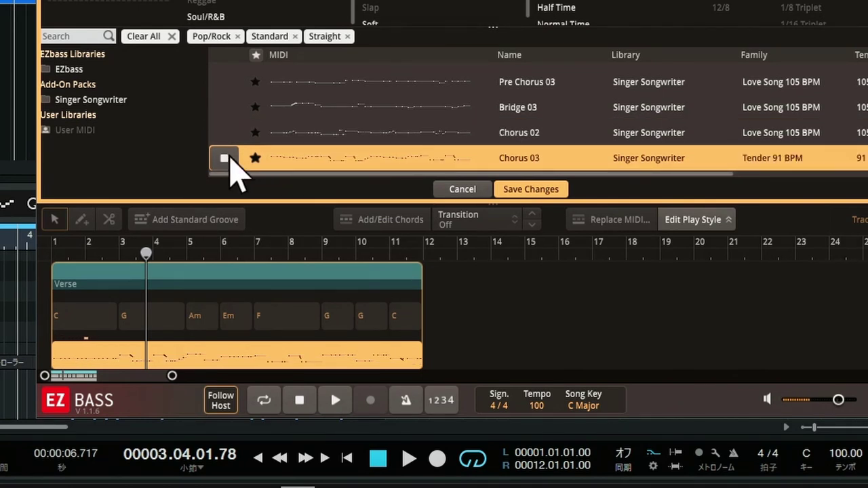
scroll(234, 170, "down", 2)
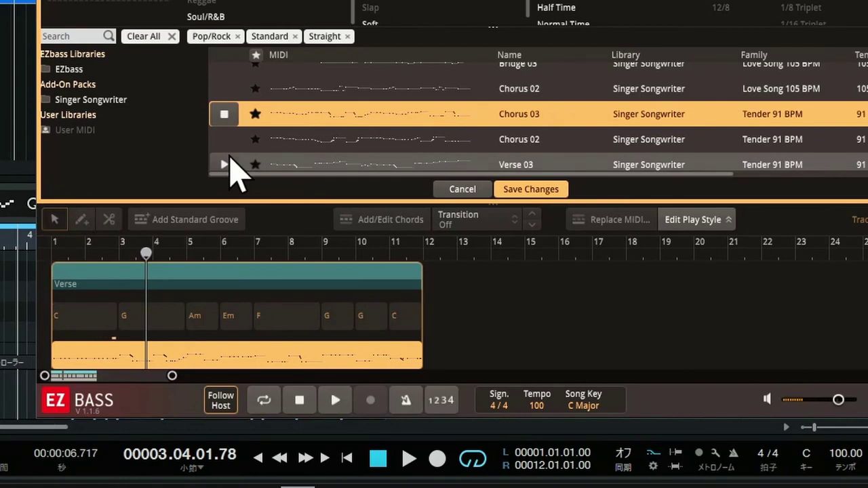
left_click(224, 114)
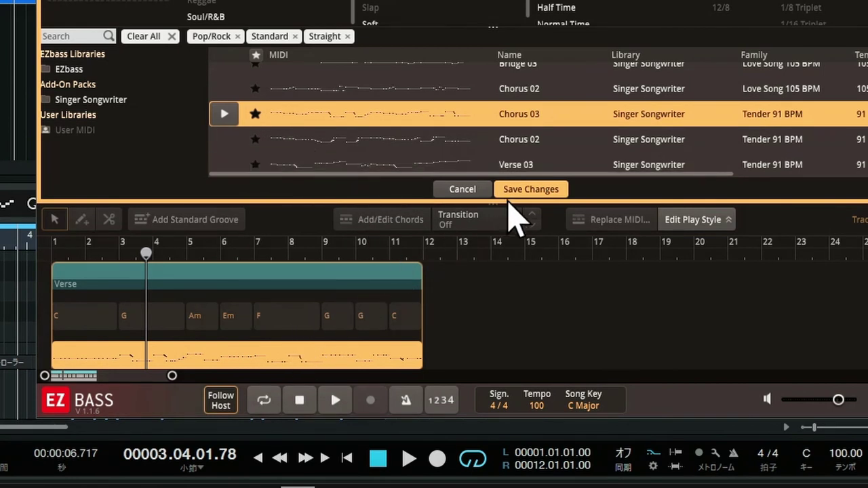
left_click(528, 189)
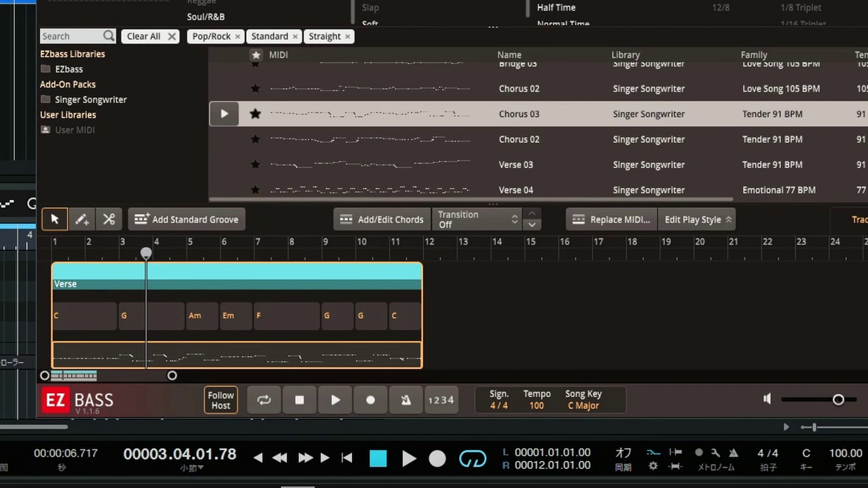
Return to the arrangement, solo the Standard Kit track during playback and raise its volume to -4.3 dB
left_click_drag(475, 1, 420, 2)
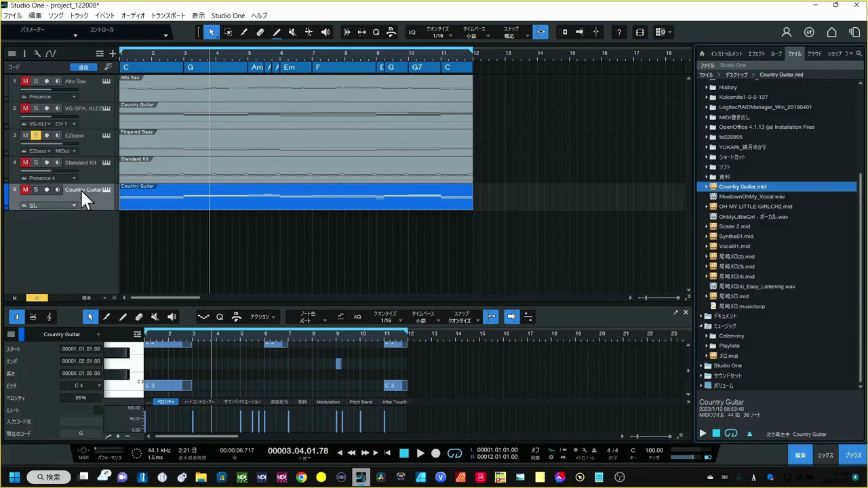
left_click(64, 173)
left_click(25, 135)
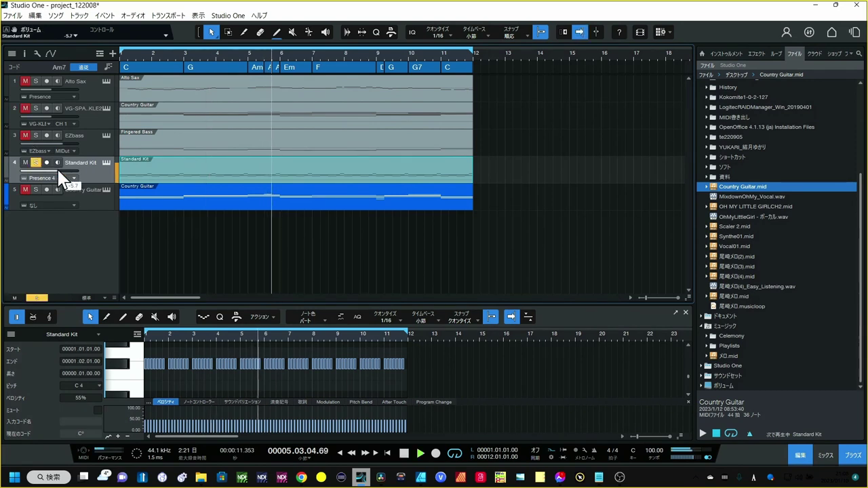
left_click_drag(58, 169, 59, 170)
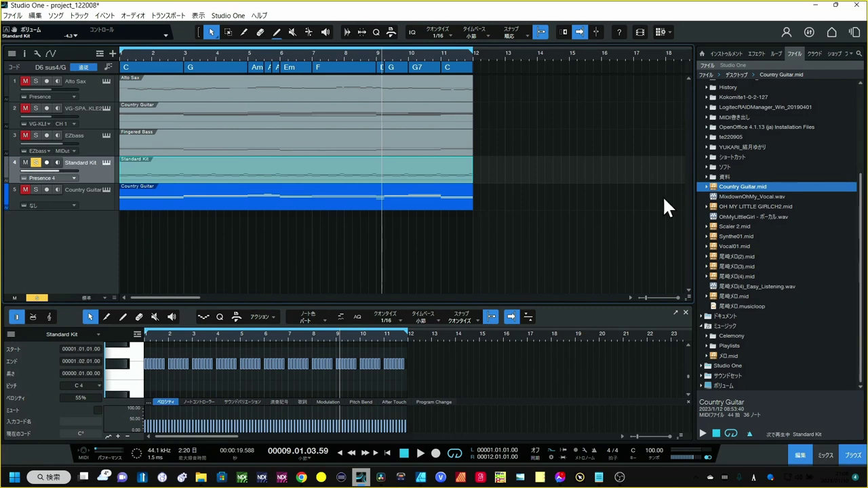
Replace the Presence 4 instrument on the Standard Kit track with UJAM's VD-DEEP and move its window clear of the track list
left_click(725, 53)
scroll(753, 244, "down", 5)
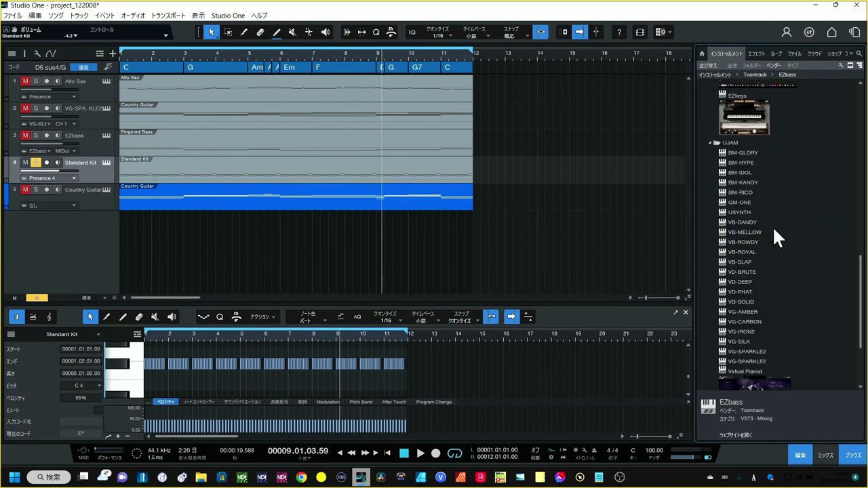
left_click(740, 282)
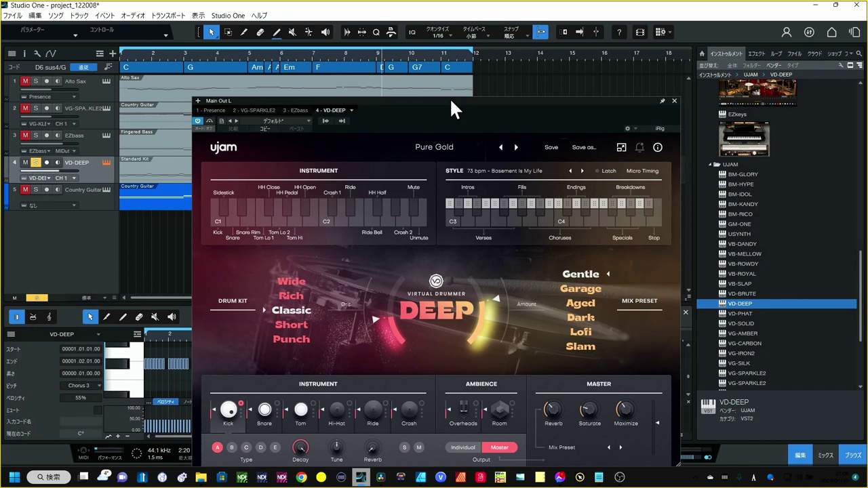
left_click_drag(449, 97, 494, 84)
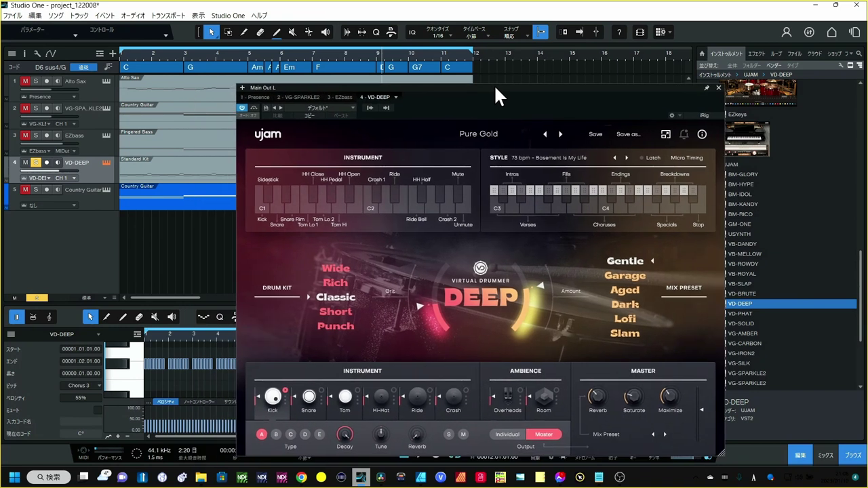
Audition VD-DEEP presets during playback from the song start, settle on the Cosmic preset and close the plug-in window
left_click(124, 52)
key("space")
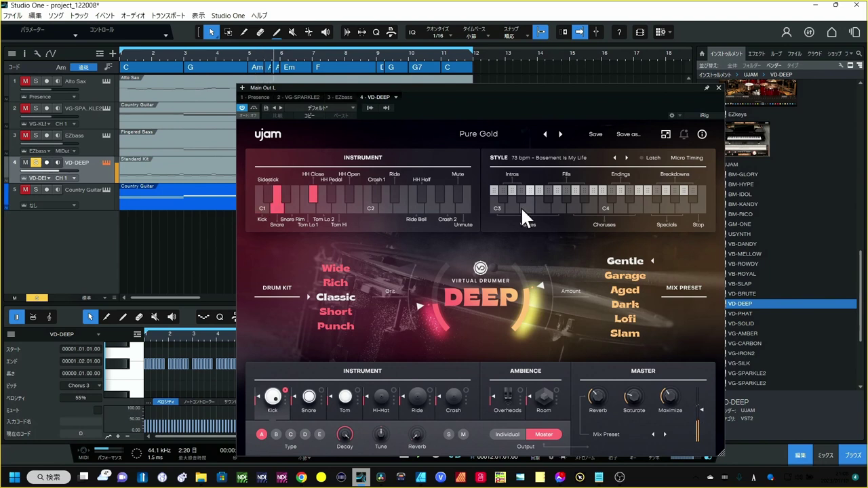
left_click(558, 133)
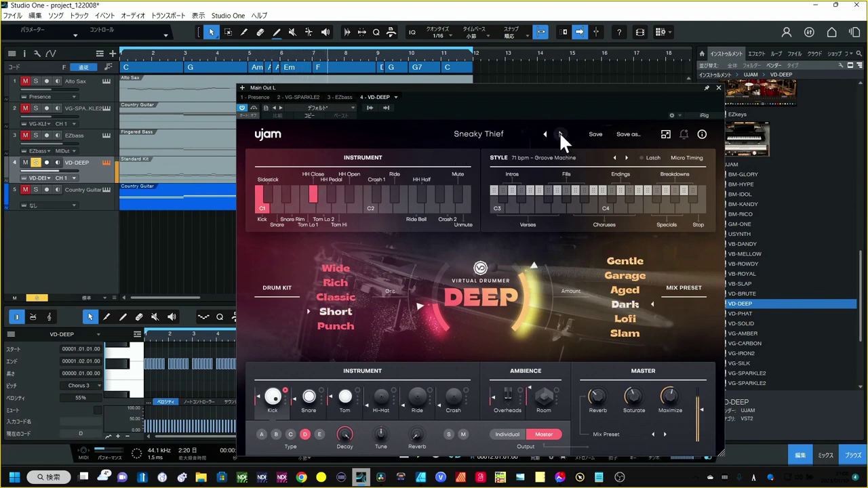
left_click(560, 134)
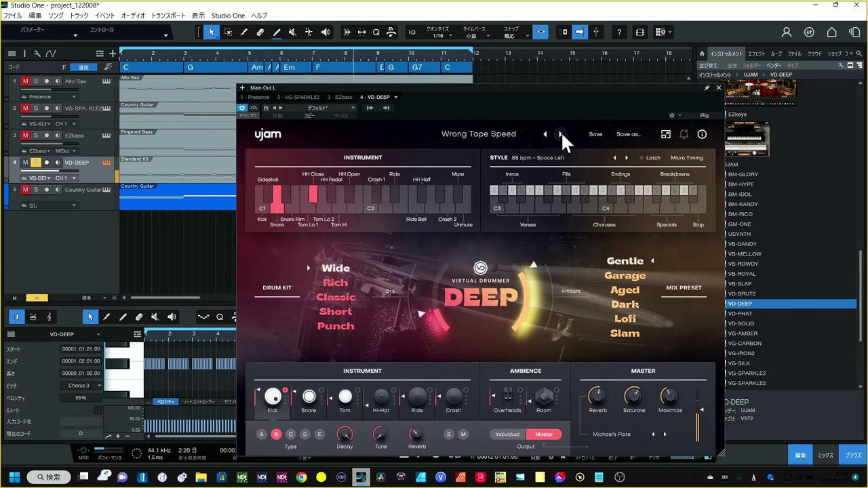
left_click(561, 134)
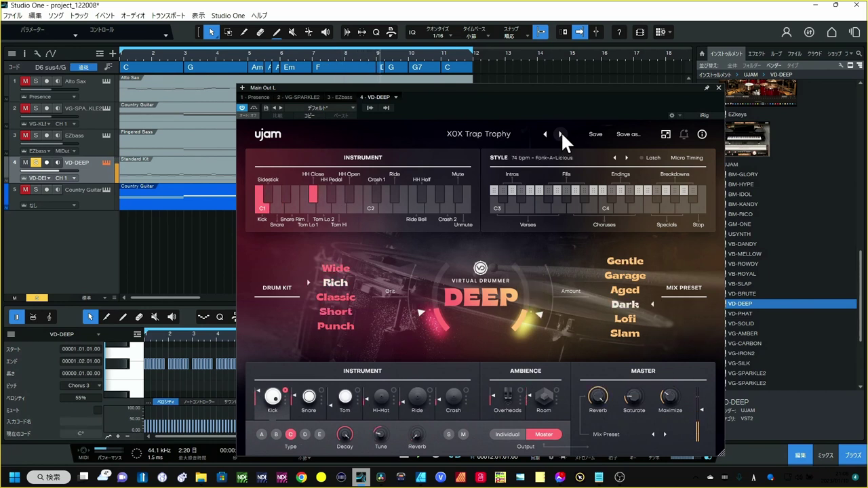
left_click(560, 133)
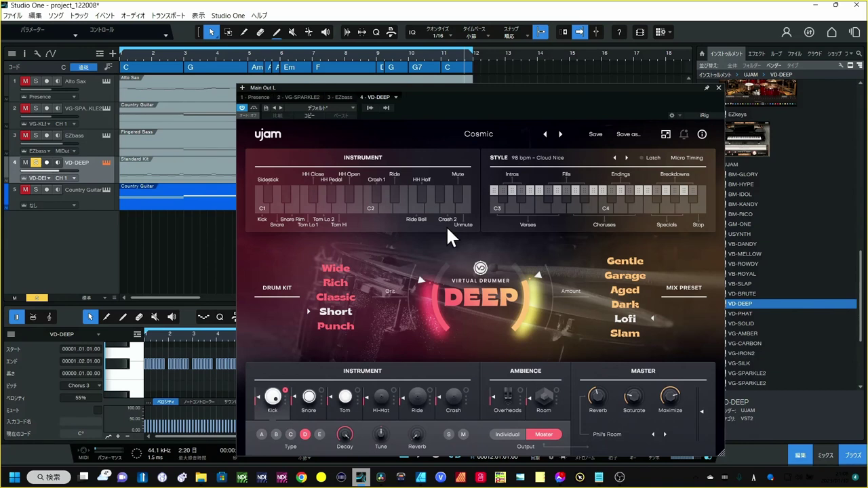
left_click(717, 87)
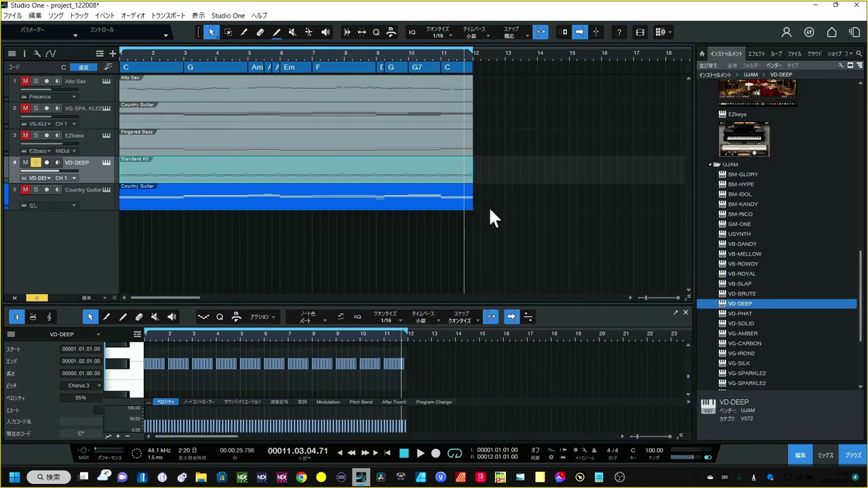
Assign UJAM's Virtual Pianist to the Country Guitar track 5 and move its window up so the keyboard is in view
left_click(415, 196)
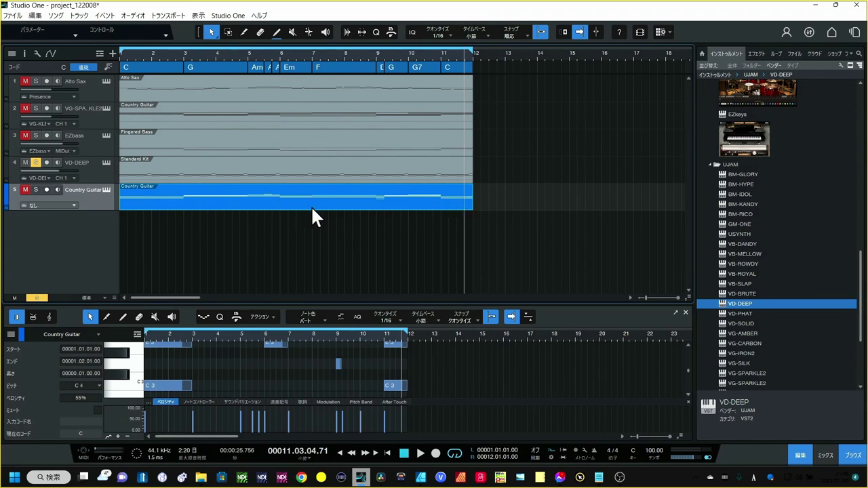
scroll(749, 264, "down", 3)
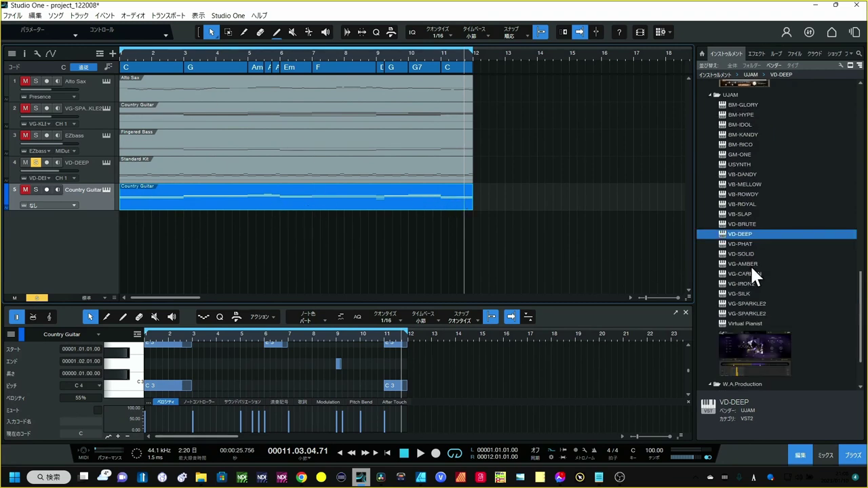
scroll(755, 264, "down", 1)
left_click(764, 313)
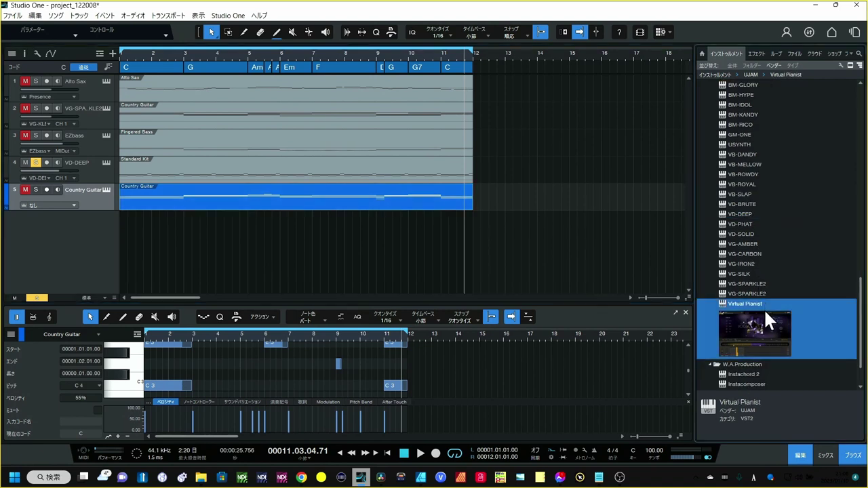
double_click(750, 323)
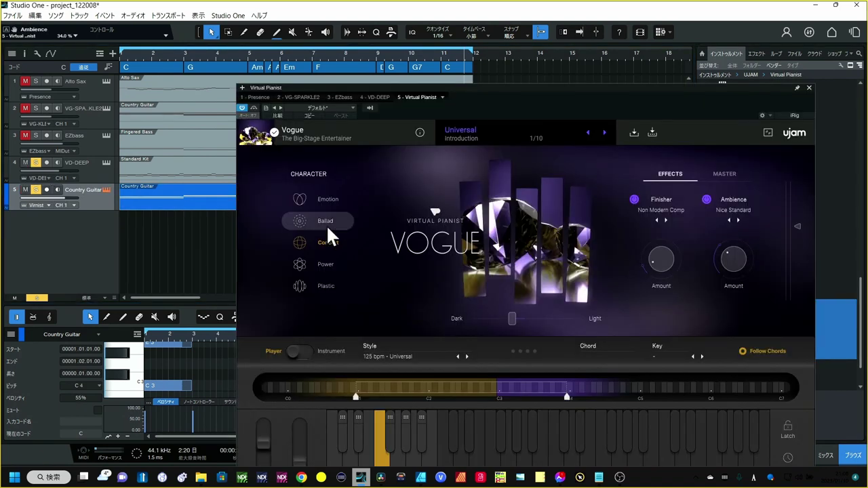
left_click_drag(473, 89, 475, 61)
Play the song and change Virtual Pianist's style to 128 bpm - Backbone
key("space")
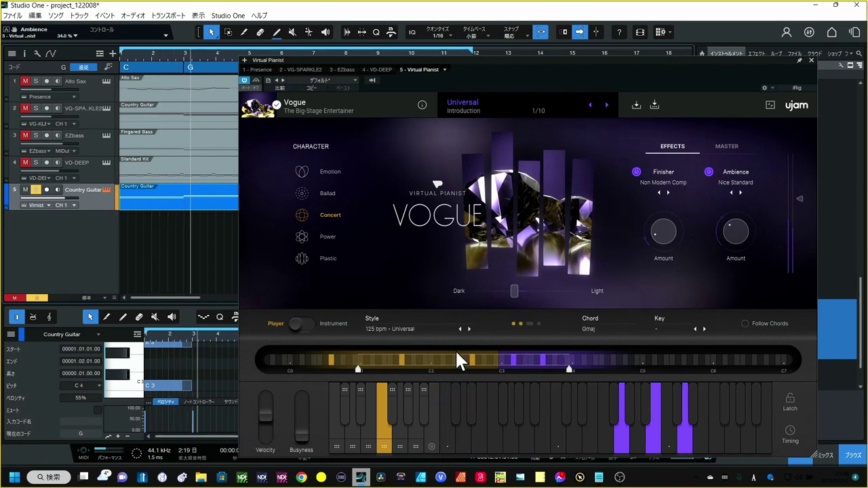
left_click(469, 329)
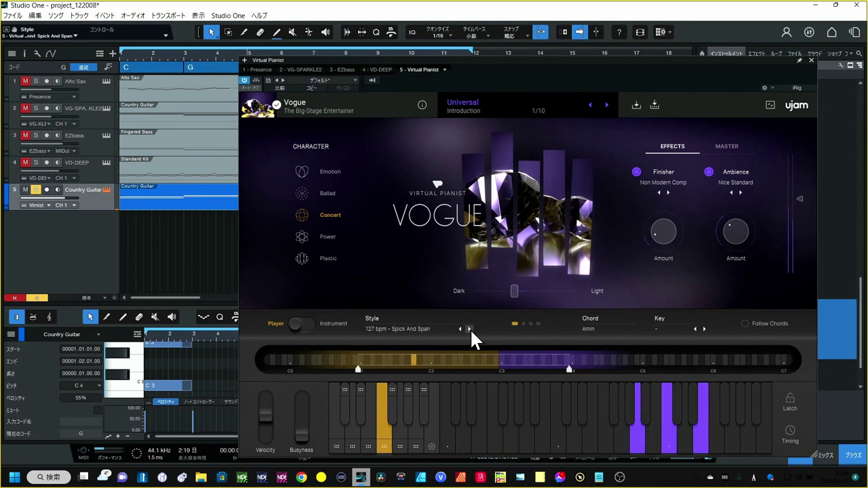
left_click(469, 328)
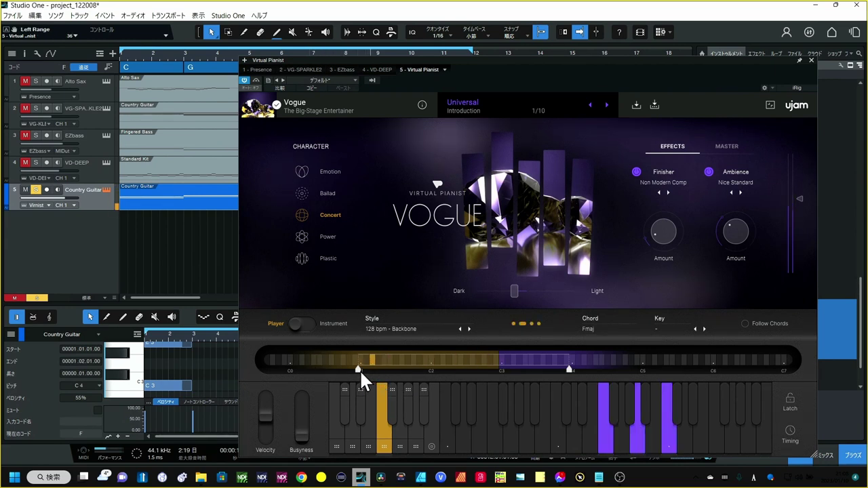
Set Virtual Pianist's left range to 43 and right range to 77, and close its window
left_click_drag(359, 369, 398, 370)
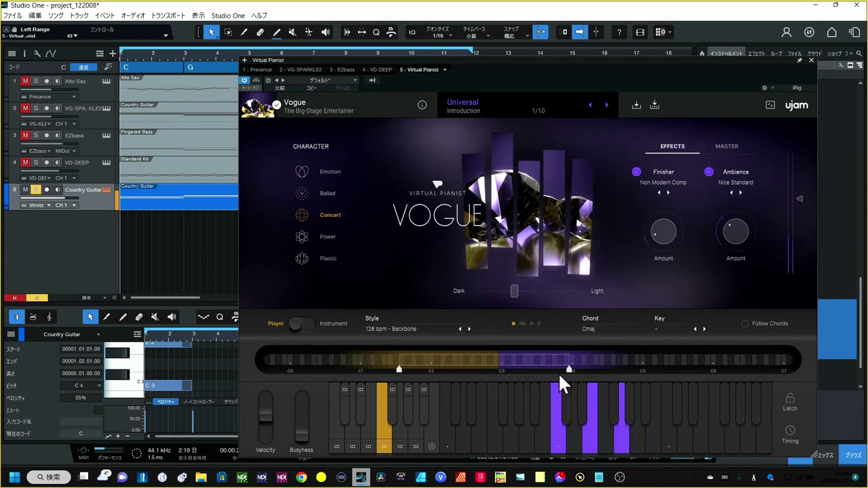
left_click_drag(567, 370, 605, 369)
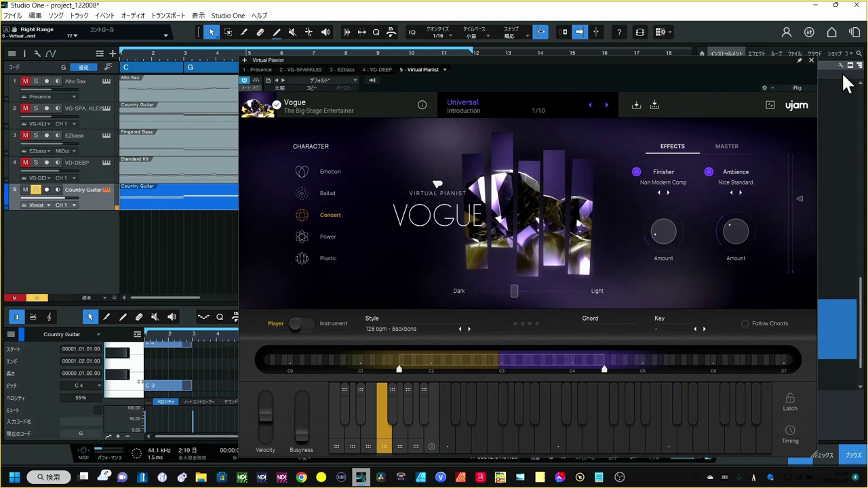
left_click(809, 60)
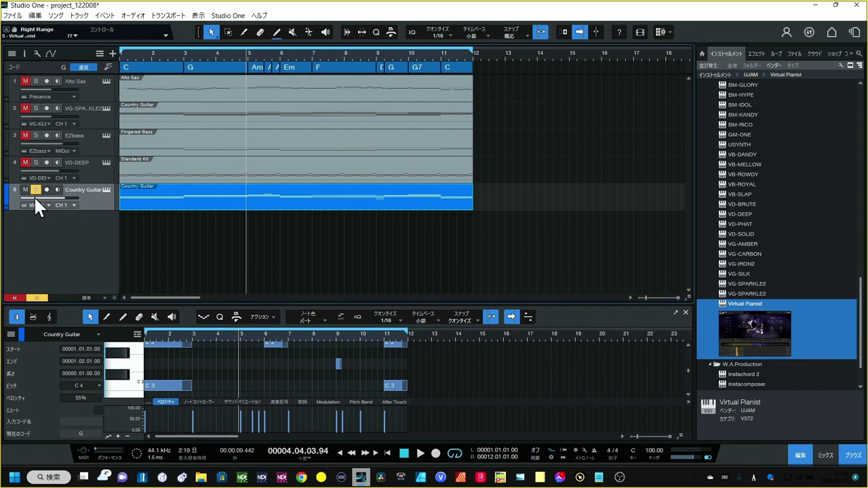
Show the mixer, solo the VD-DEEP channel and raise its volume to -1.1 dB
left_click(26, 162)
key("F3")
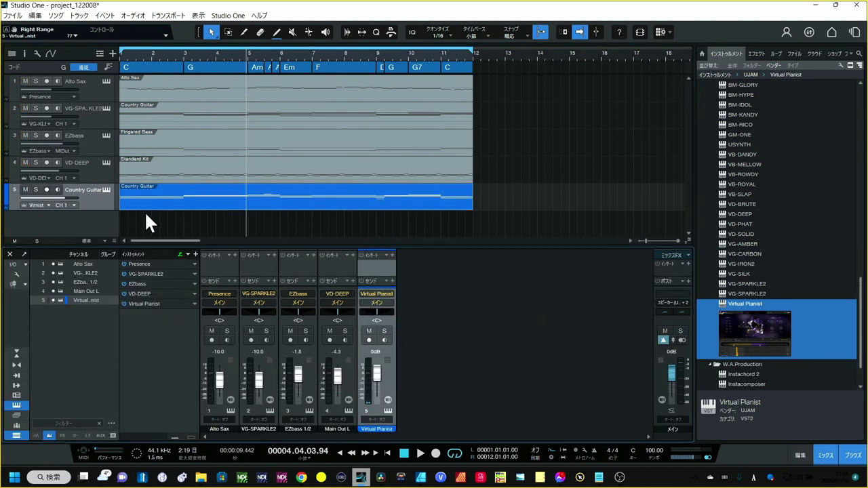
left_click(343, 331)
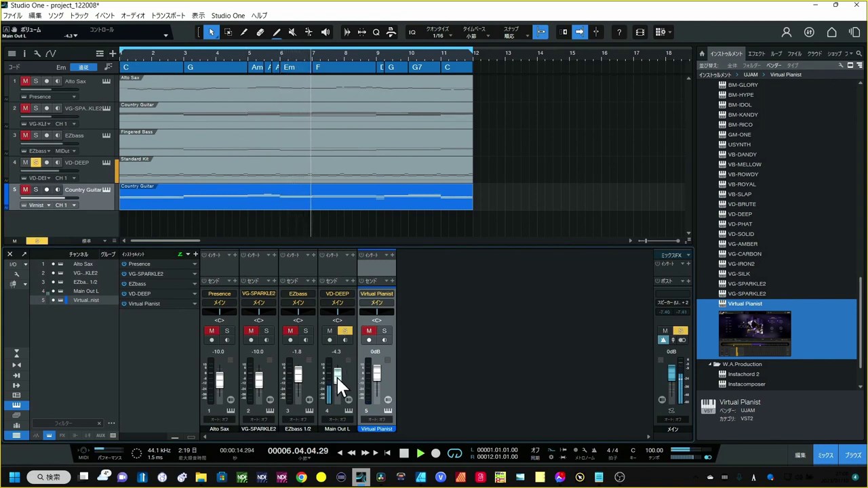
scroll(339, 386, "up", 3)
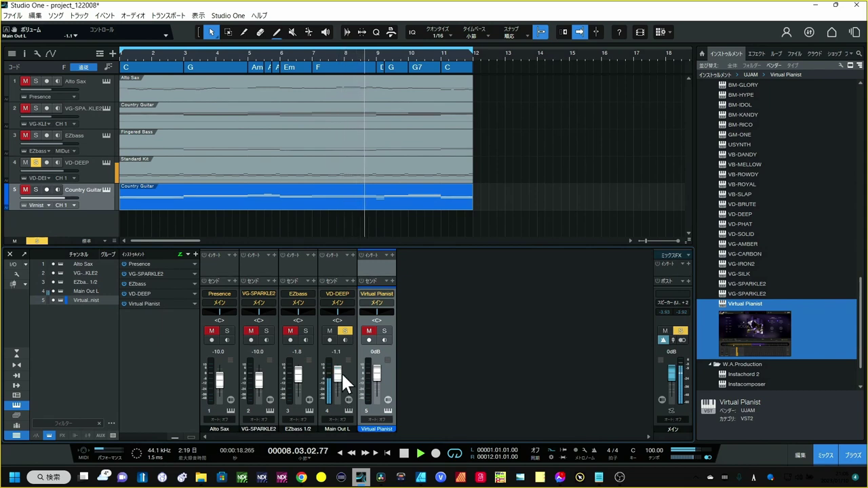
Solo the EZbass channel alongside the drums and raise its volume to +0.2 dB
left_click(296, 332)
left_click(305, 329)
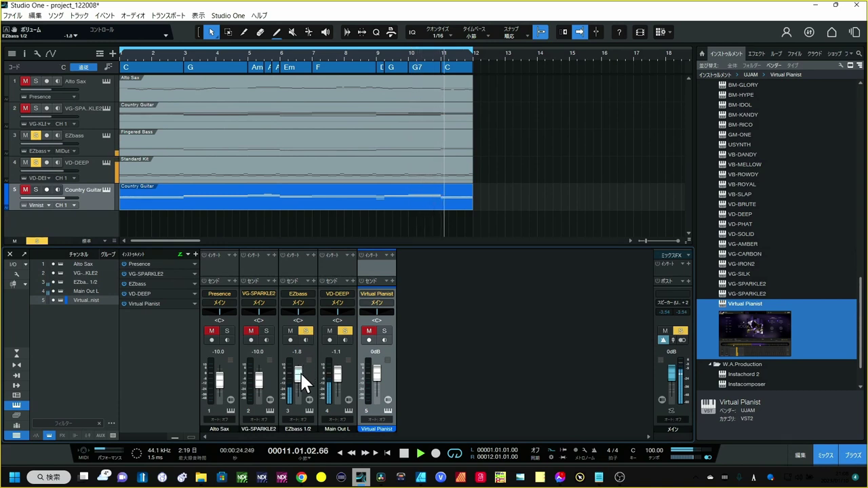
scroll(302, 381, "up", 2)
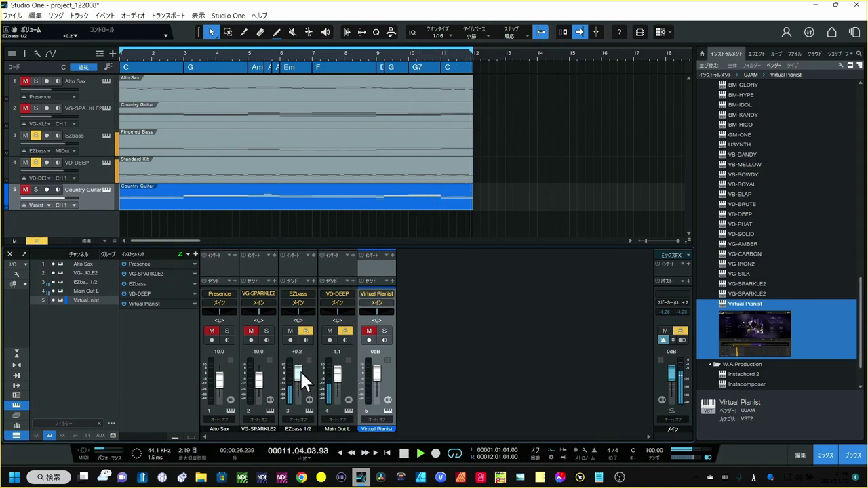
Solo the Virtual Pianist channel and set it to -1.1 dB, and solo the VG-SPARKLE2 channel and lower it to -13.0 dB
left_click(384, 331)
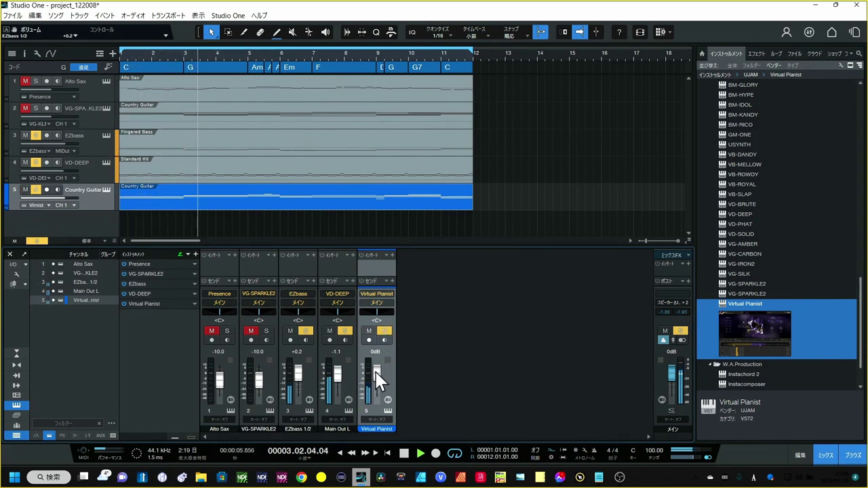
left_click_drag(376, 372, 376, 373)
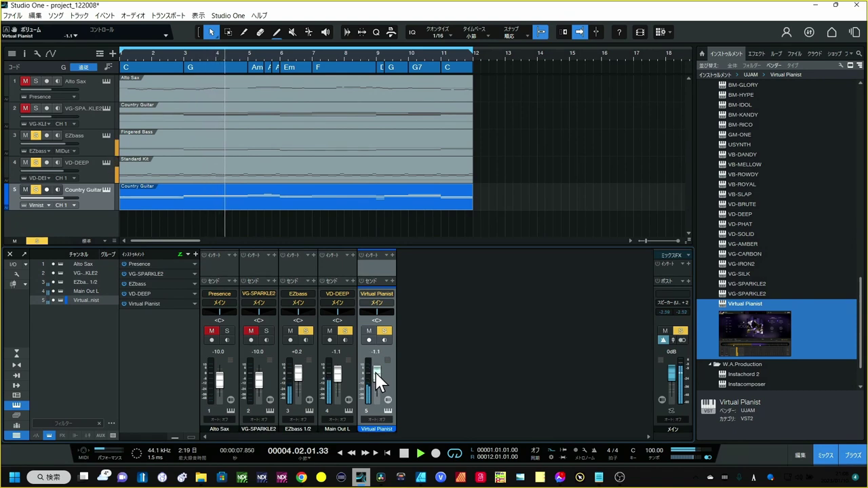
left_click(267, 331)
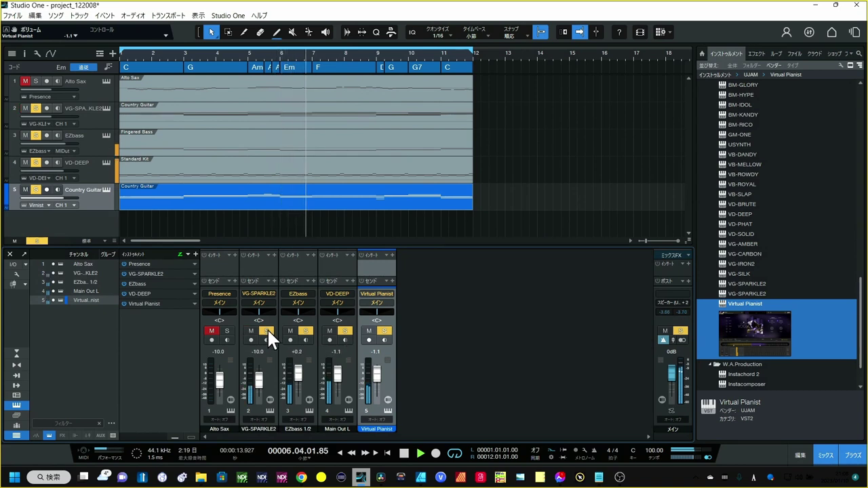
left_click_drag(259, 377, 259, 380)
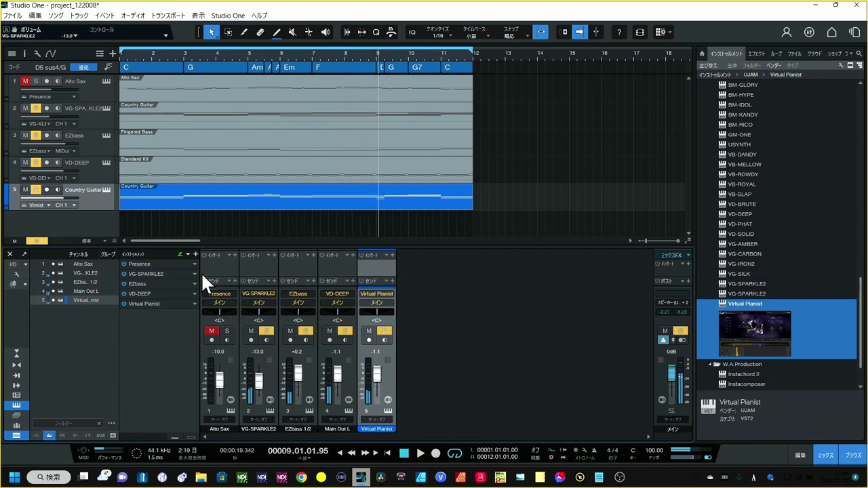
Open the VG-SPARKLE2 instrument and switch its Stomp Box to Auto Wah with an amount of 42.8 %
left_click(107, 107)
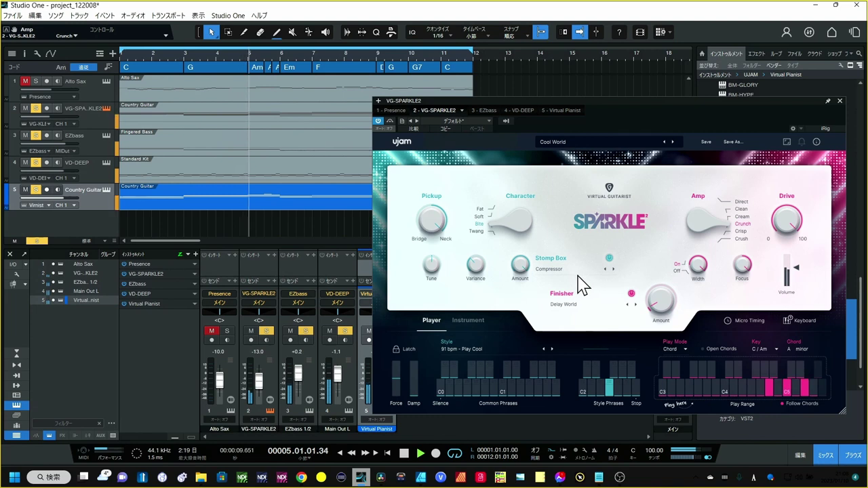
left_click_drag(519, 266, 509, 306)
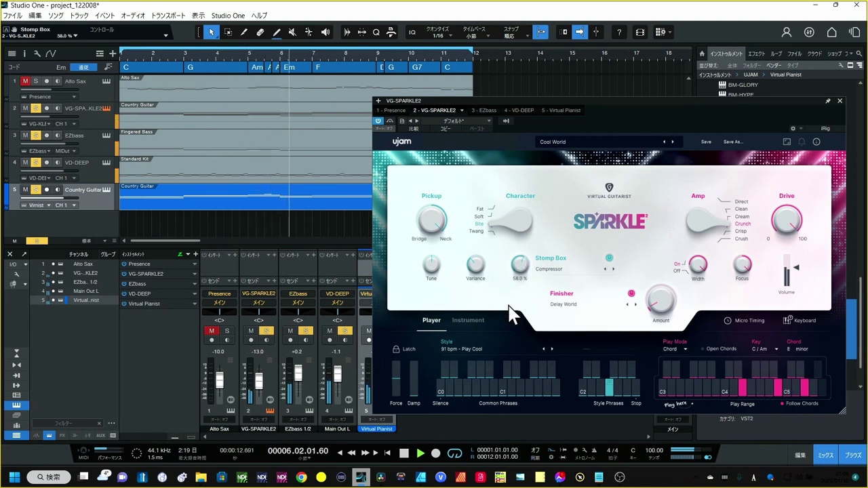
left_click(571, 276)
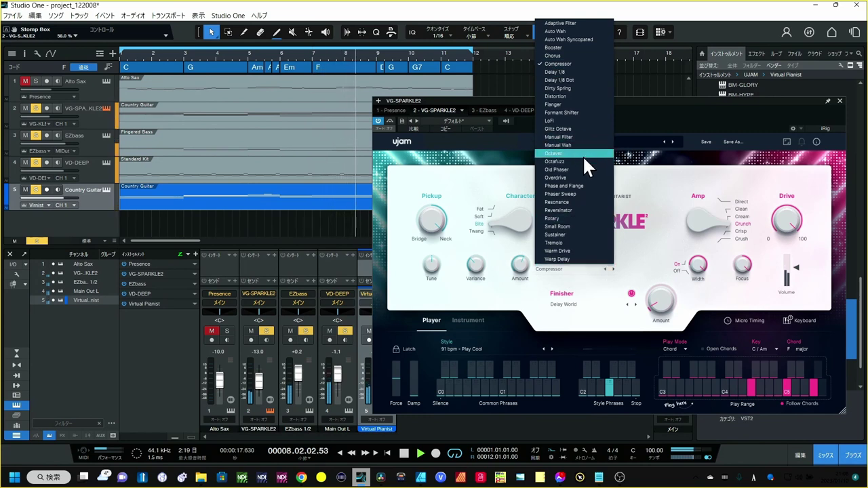
left_click(580, 31)
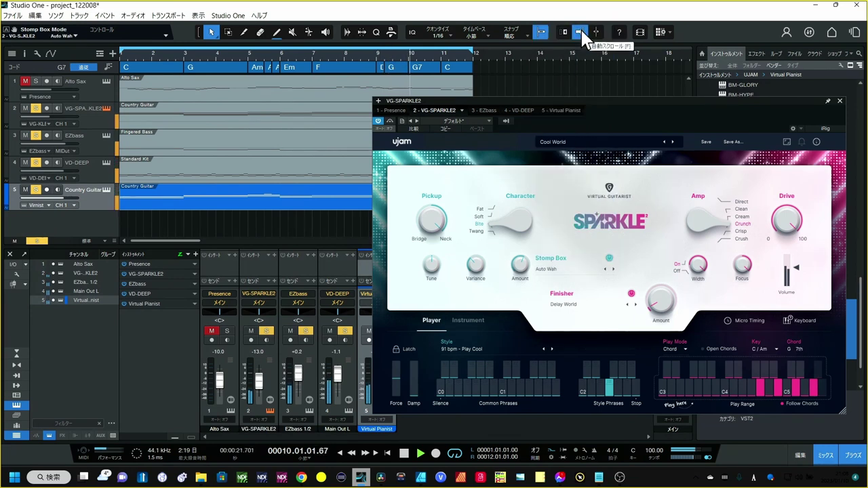
left_click(580, 31)
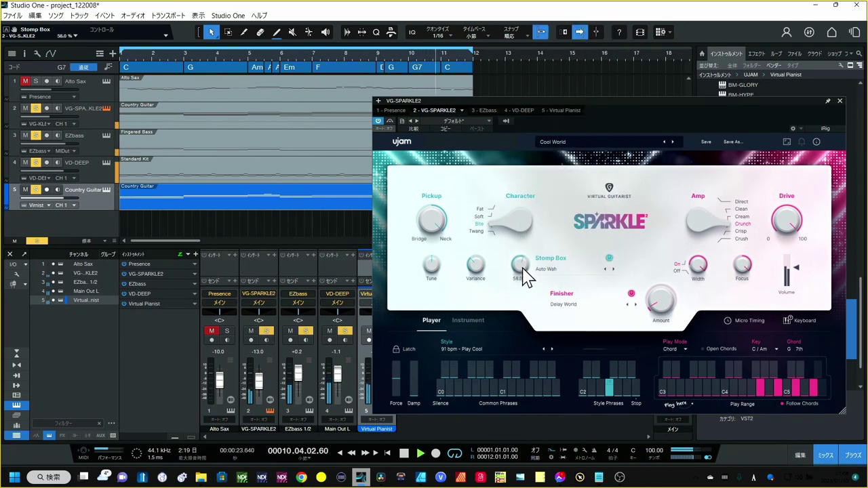
left_click_drag(521, 268, 521, 284)
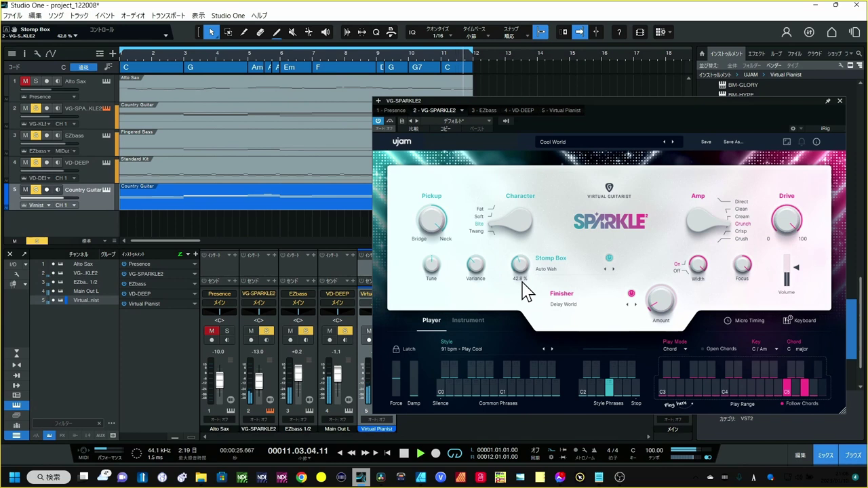
Audition Adaptive Remixer, Adaptive Tremolo and British Tone as Finisher, settle on Compressor with a 25.2 % amount, and close the plug-in window
left_click_drag(658, 293, 655, 300)
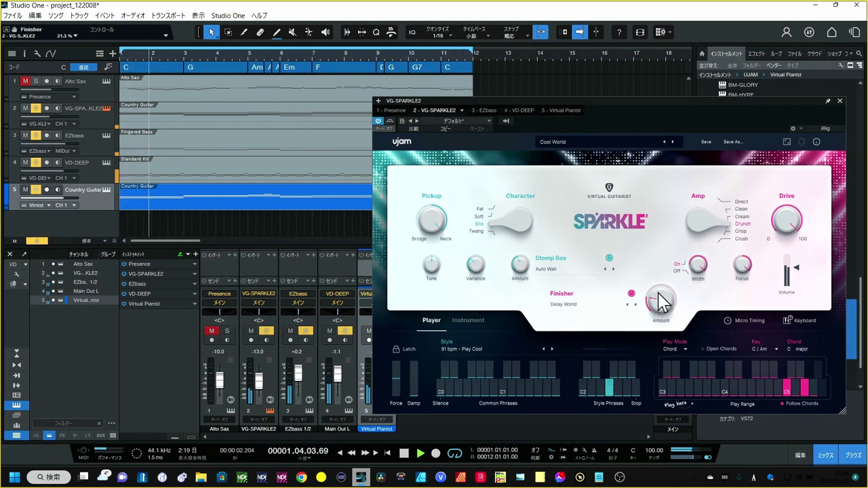
left_click(590, 305)
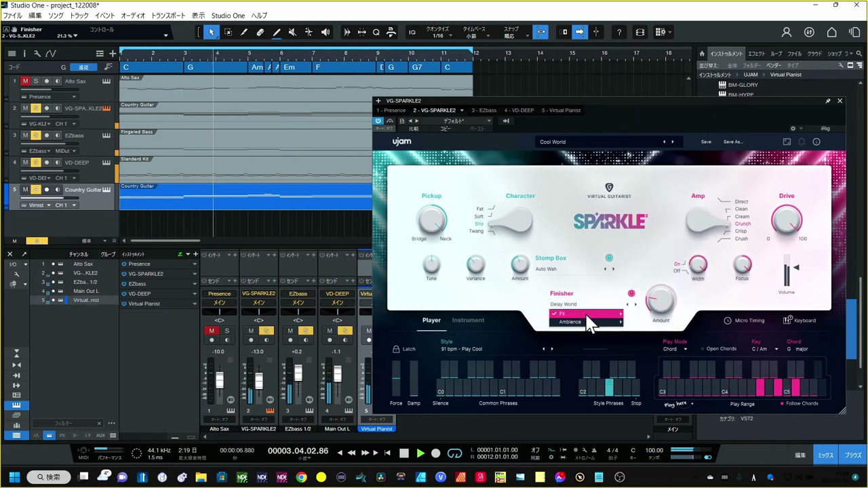
mouse_move(586, 316)
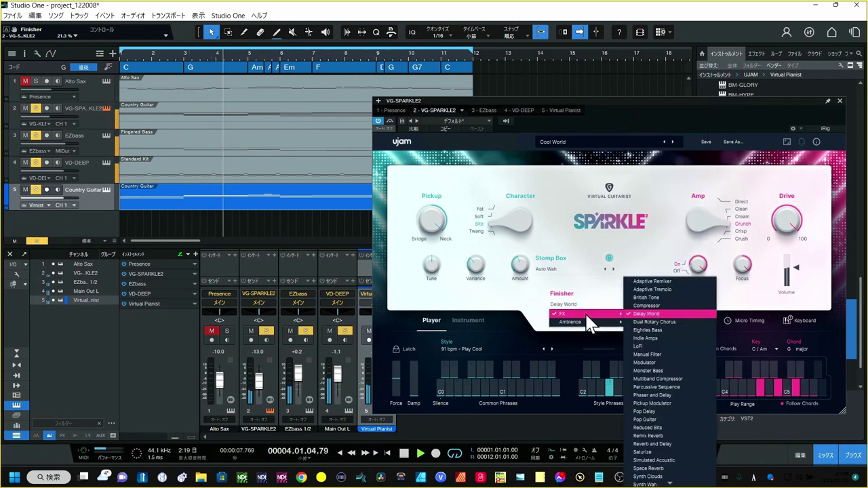
left_click(652, 281)
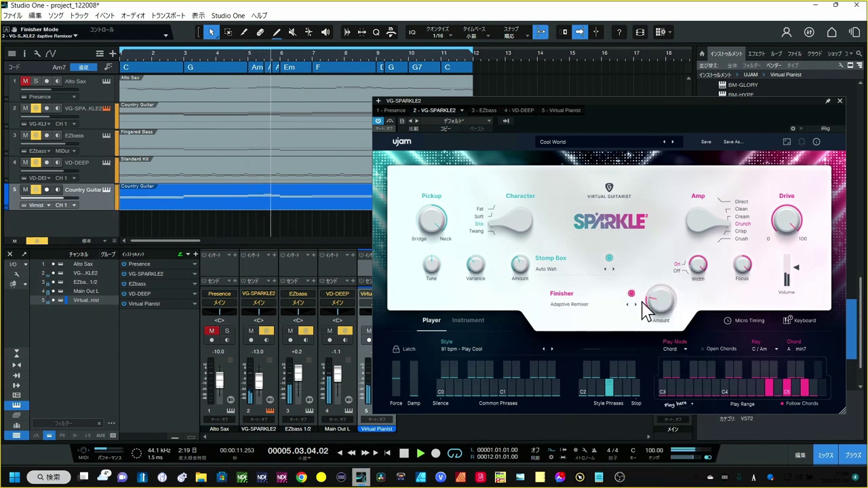
left_click_drag(656, 300, 656, 301)
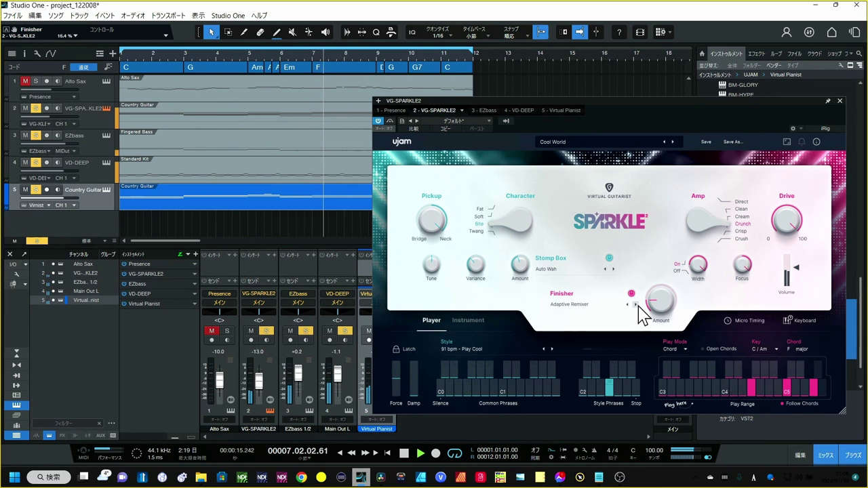
left_click(635, 305)
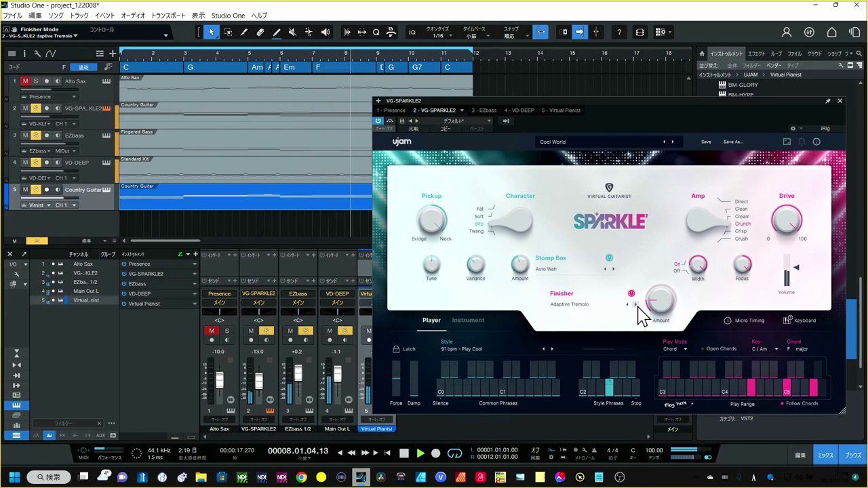
left_click(636, 305)
left_click_drag(660, 305, 661, 292)
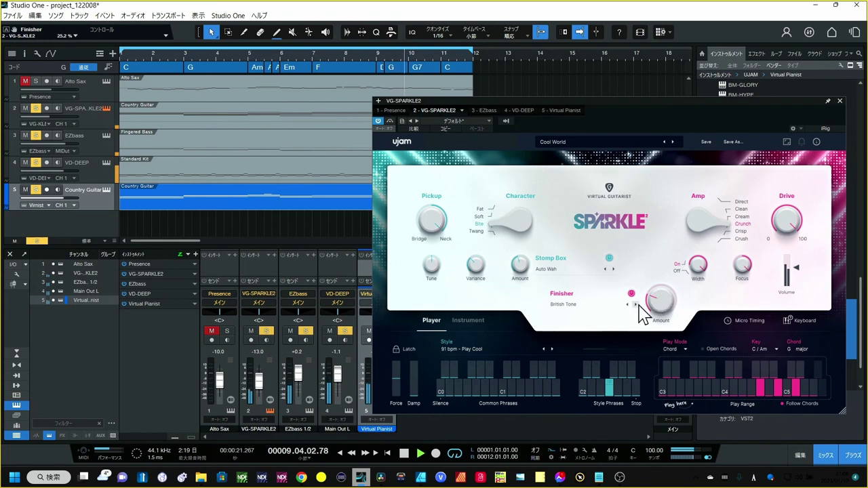
left_click(637, 305)
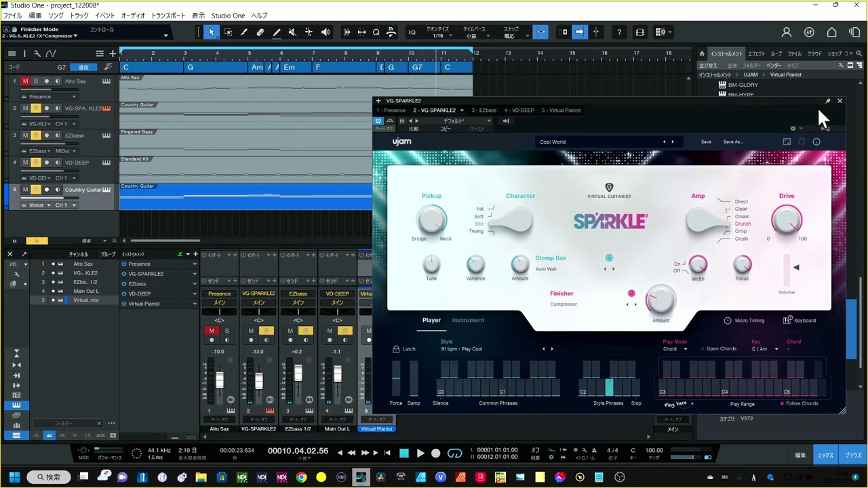
left_click(838, 101)
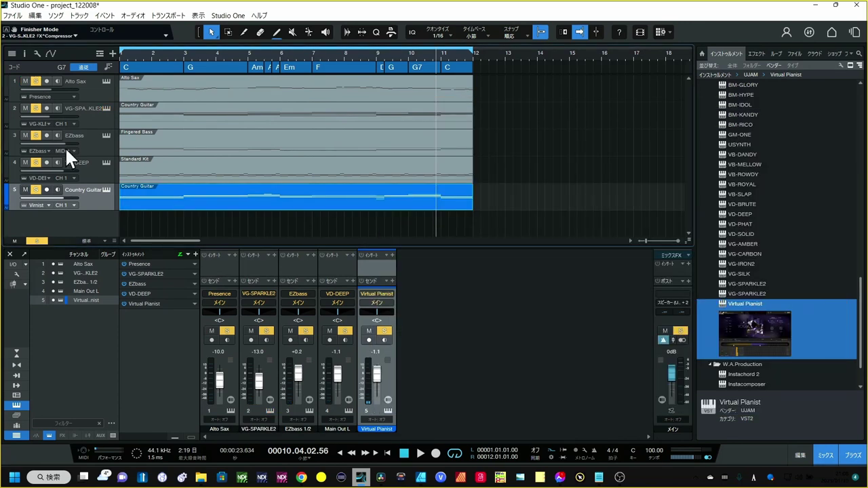
Play the song with every track soloed and raise the Alto Sax channel's volume to -1.1 dB
left_click(403, 453)
left_click(420, 453)
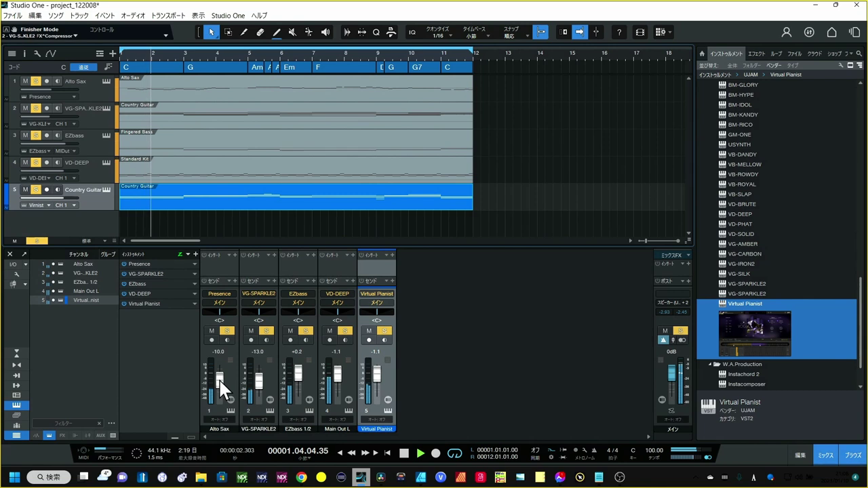
left_click_drag(219, 384, 215, 372)
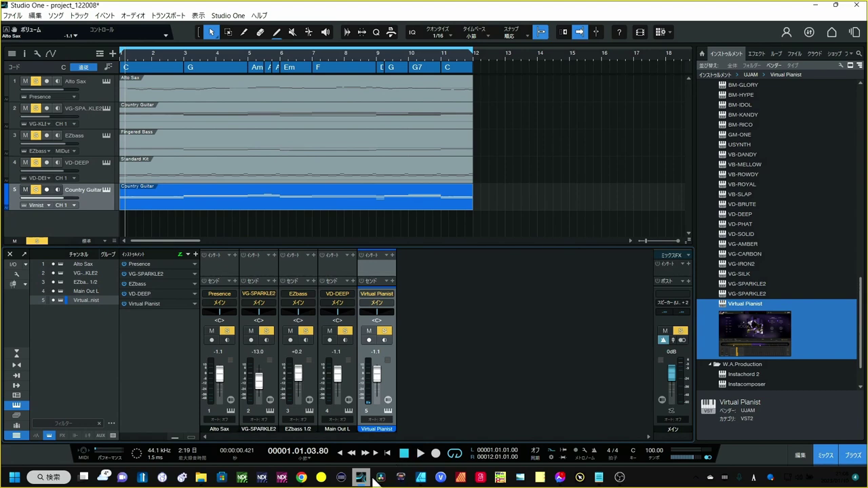
Switch to Chrome and copy all five lines of the song's kanji lyrics from the CREEVO project page
left_click(301, 477)
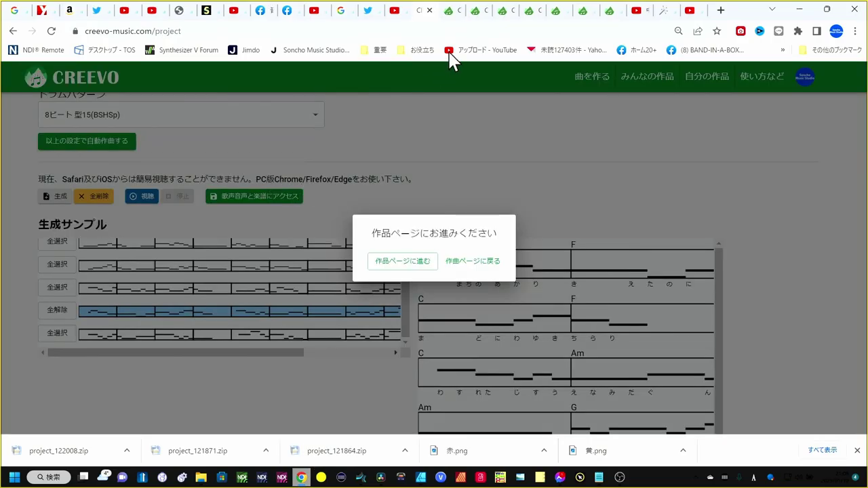
left_click(447, 10)
left_click_drag(154, 188, 50, 153)
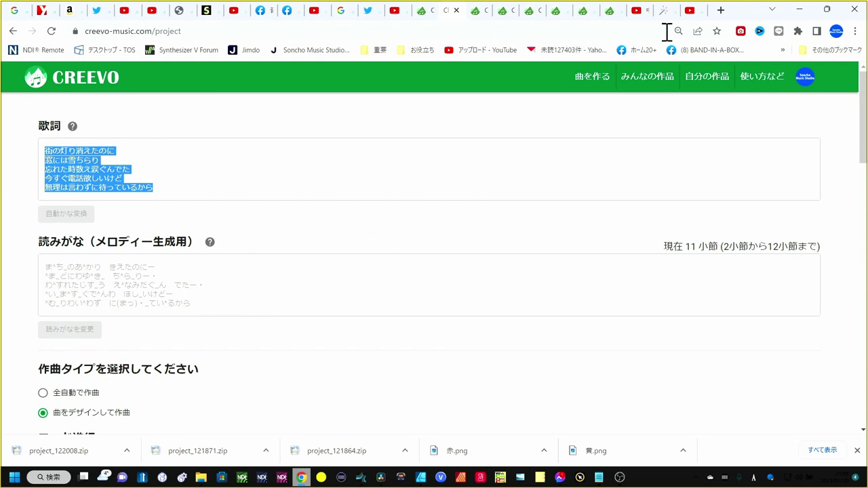
Open the bookmarked JIKAZOO hiragana conversion tool (ひらがな変換ツール) in a new browser tab
left_click(720, 11)
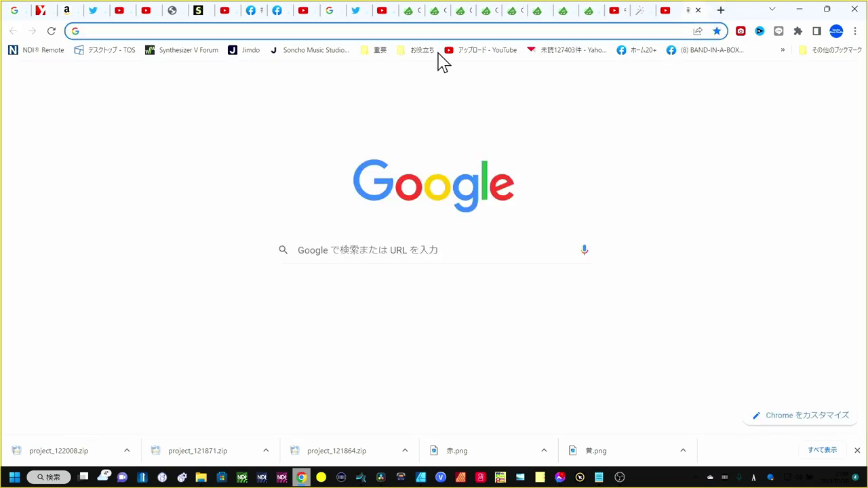
left_click(380, 50)
mouse_move(406, 70)
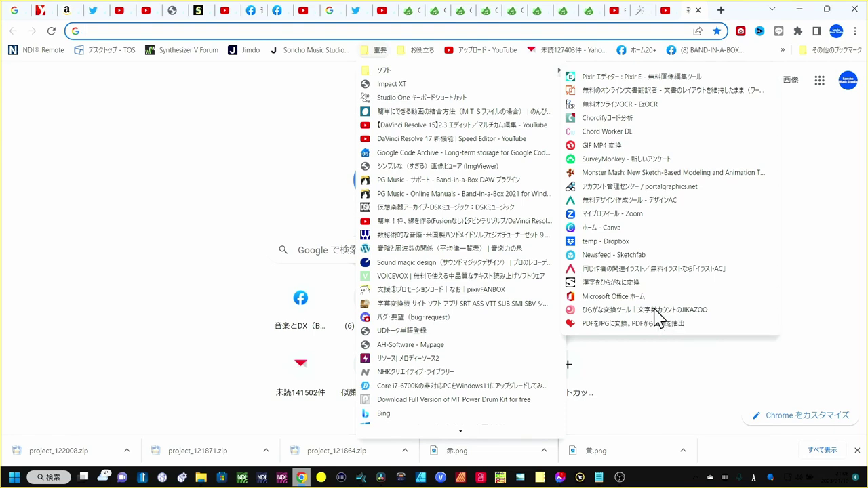
left_click(654, 310)
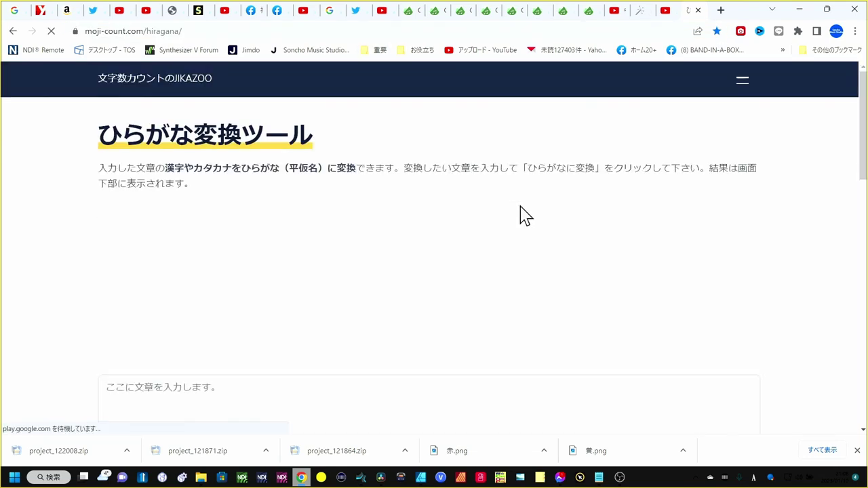
Paste the lyrics starting with 街の灯り消えたのに into the converter, convert them to hiragana and copy the result
scroll(428, 254, "down", 2)
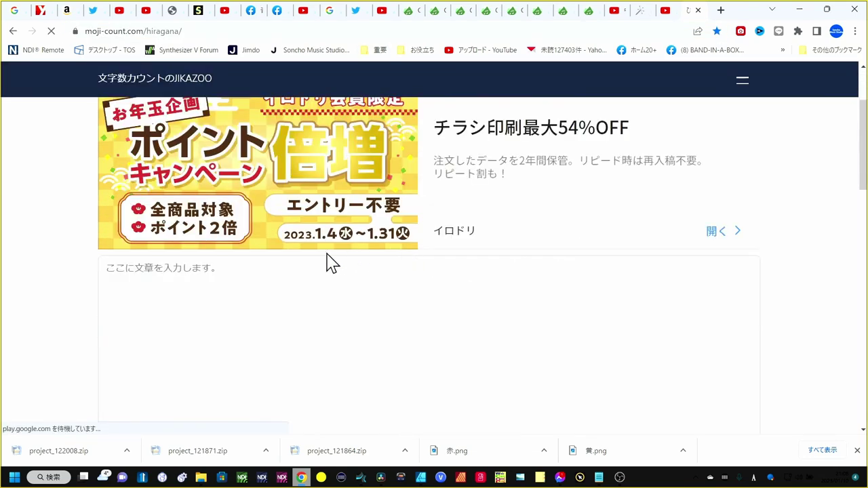
left_click(219, 277)
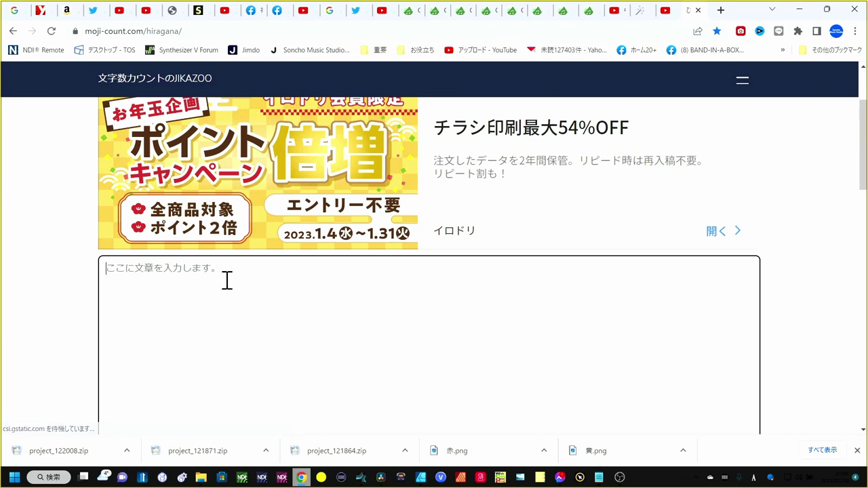
type("街の灯り消えたのに 窓には雪ちらり 忘れた時数え涙ぐんでた 今すぐ電話欲しいけど 無理は言わずに待っているから")
scroll(240, 290, "down", 3)
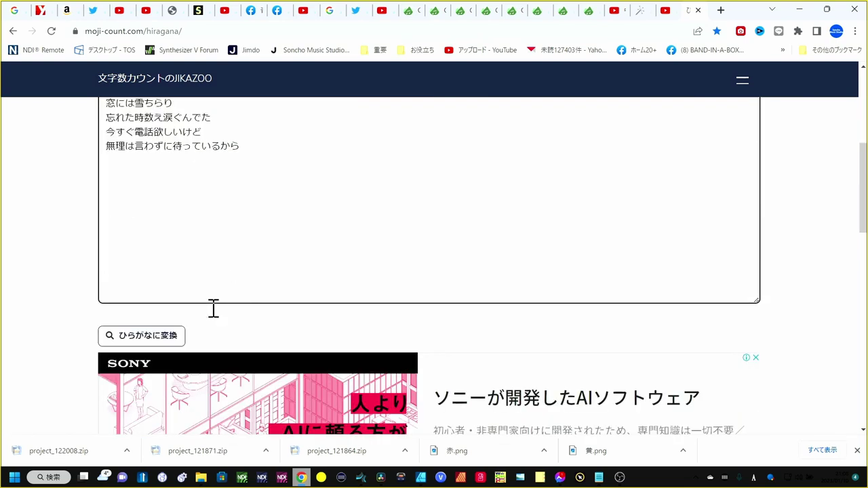
left_click(177, 335)
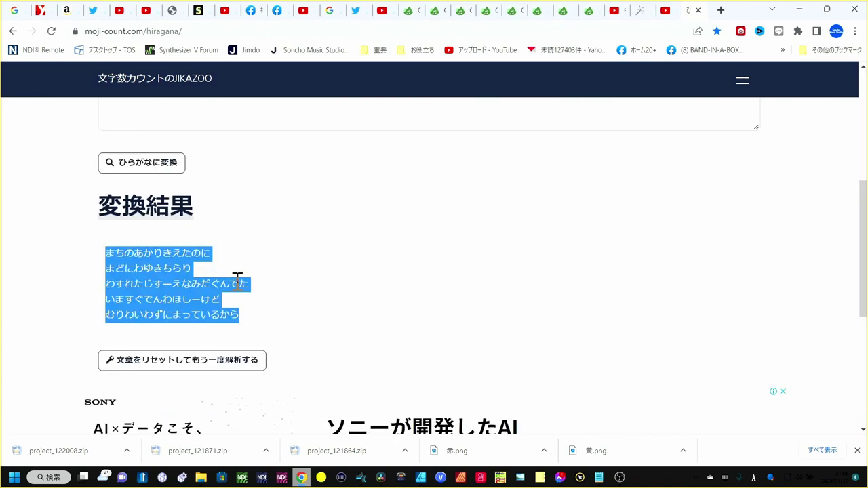
Switch to Studio One and replace the lyrics of all Synthesizer V notes with the hiragana text starting まちのあかりきえたのに, split one character per note
key("alt+Tab")
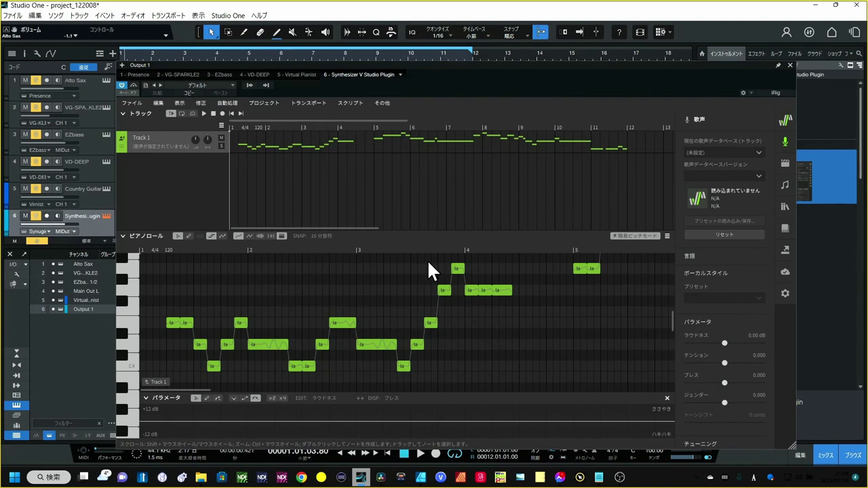
key("ctrl+a")
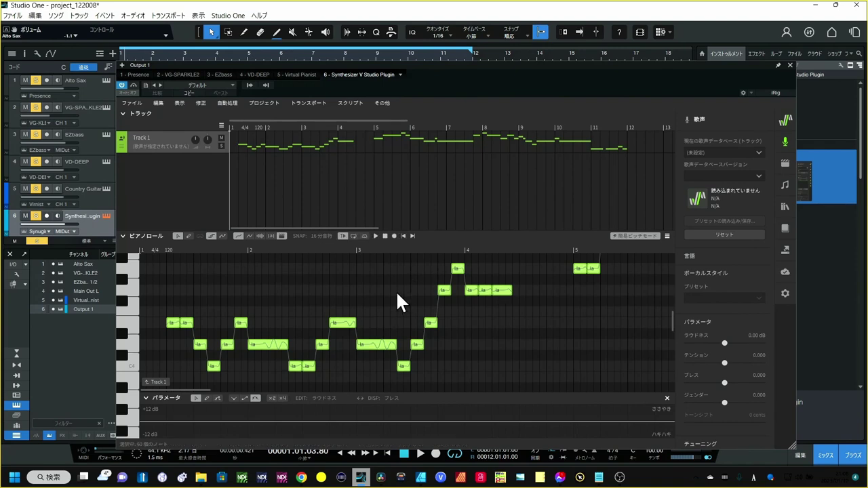
key("ctrl+l")
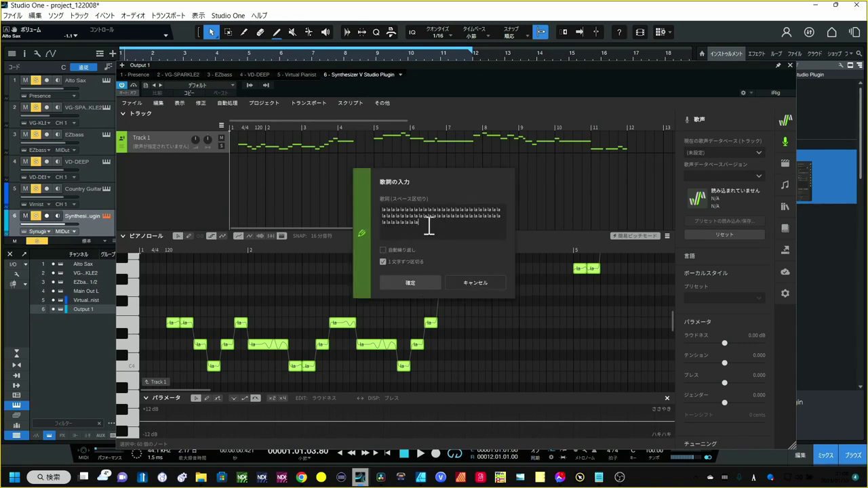
left_click_drag(429, 226, 374, 211)
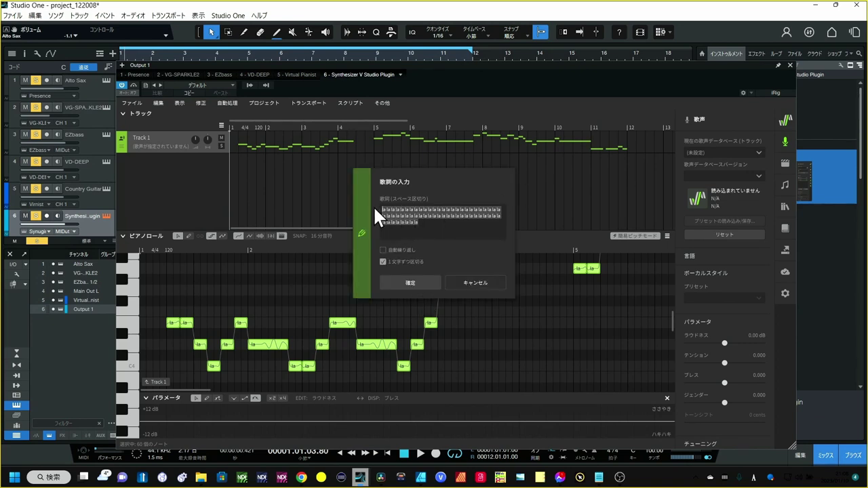
type("まちのあかりきえたのに そらにわゆきちらり わすれたじすーえなみだぐんでた いますぐでんわほしーけど むりわいわずにまっているから")
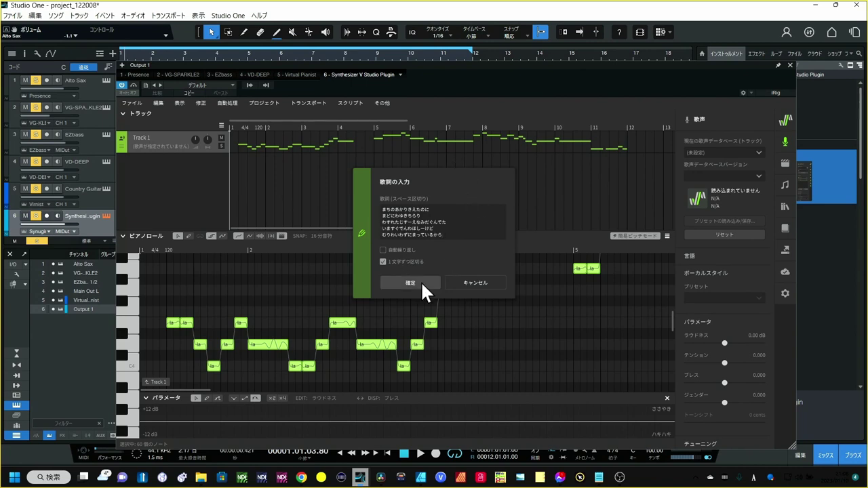
Assign the Saki AI voice to Synthesizer V's Track 1, and raise the vocal channel Output 1 to +6.1 dB during playback
left_click(167, 145)
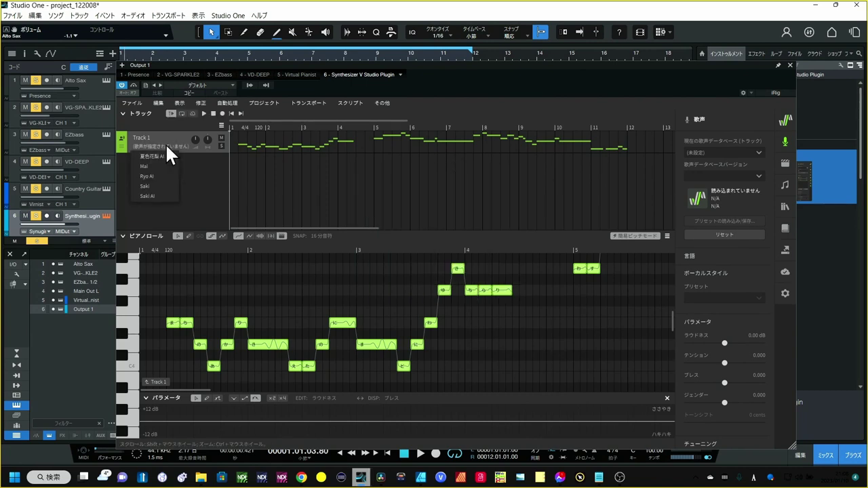
left_click(149, 195)
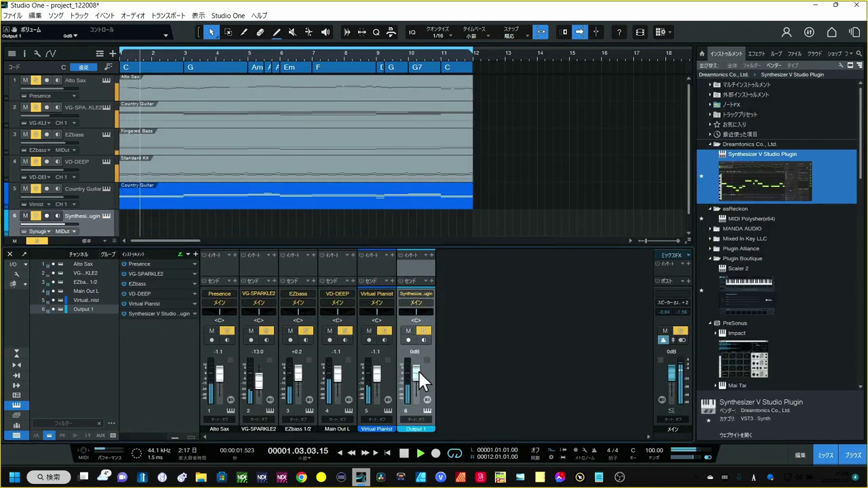
scroll(419, 375, "up", 5)
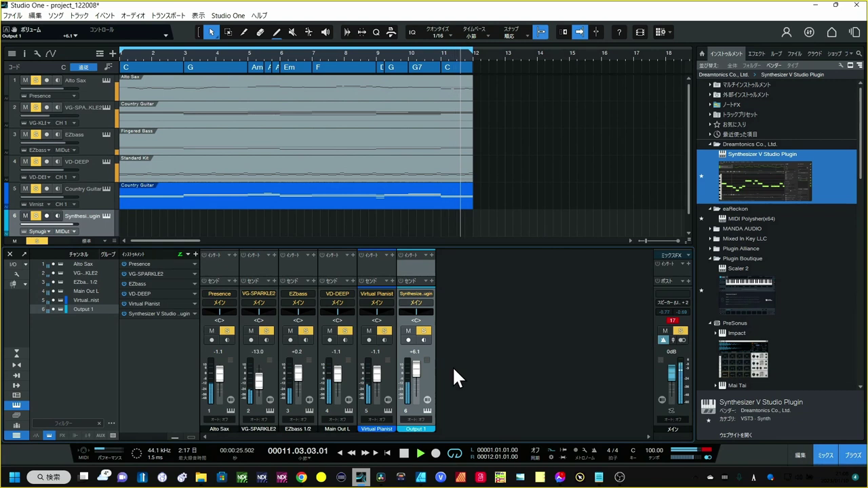
key("space")
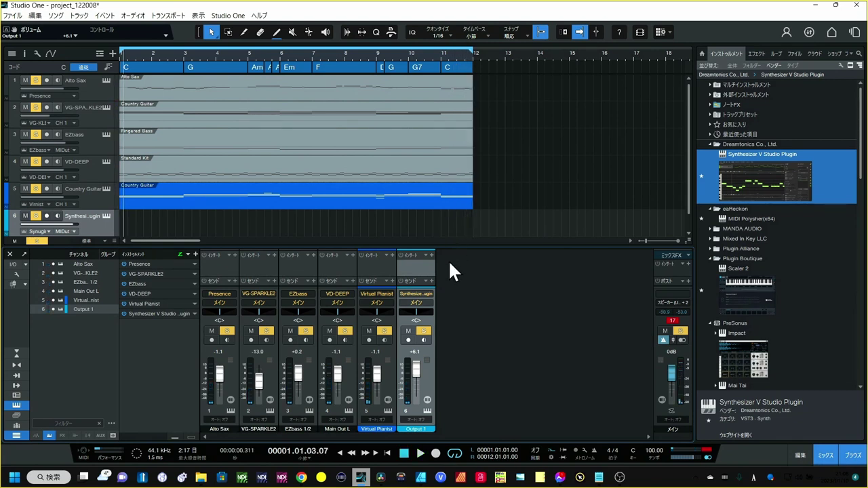